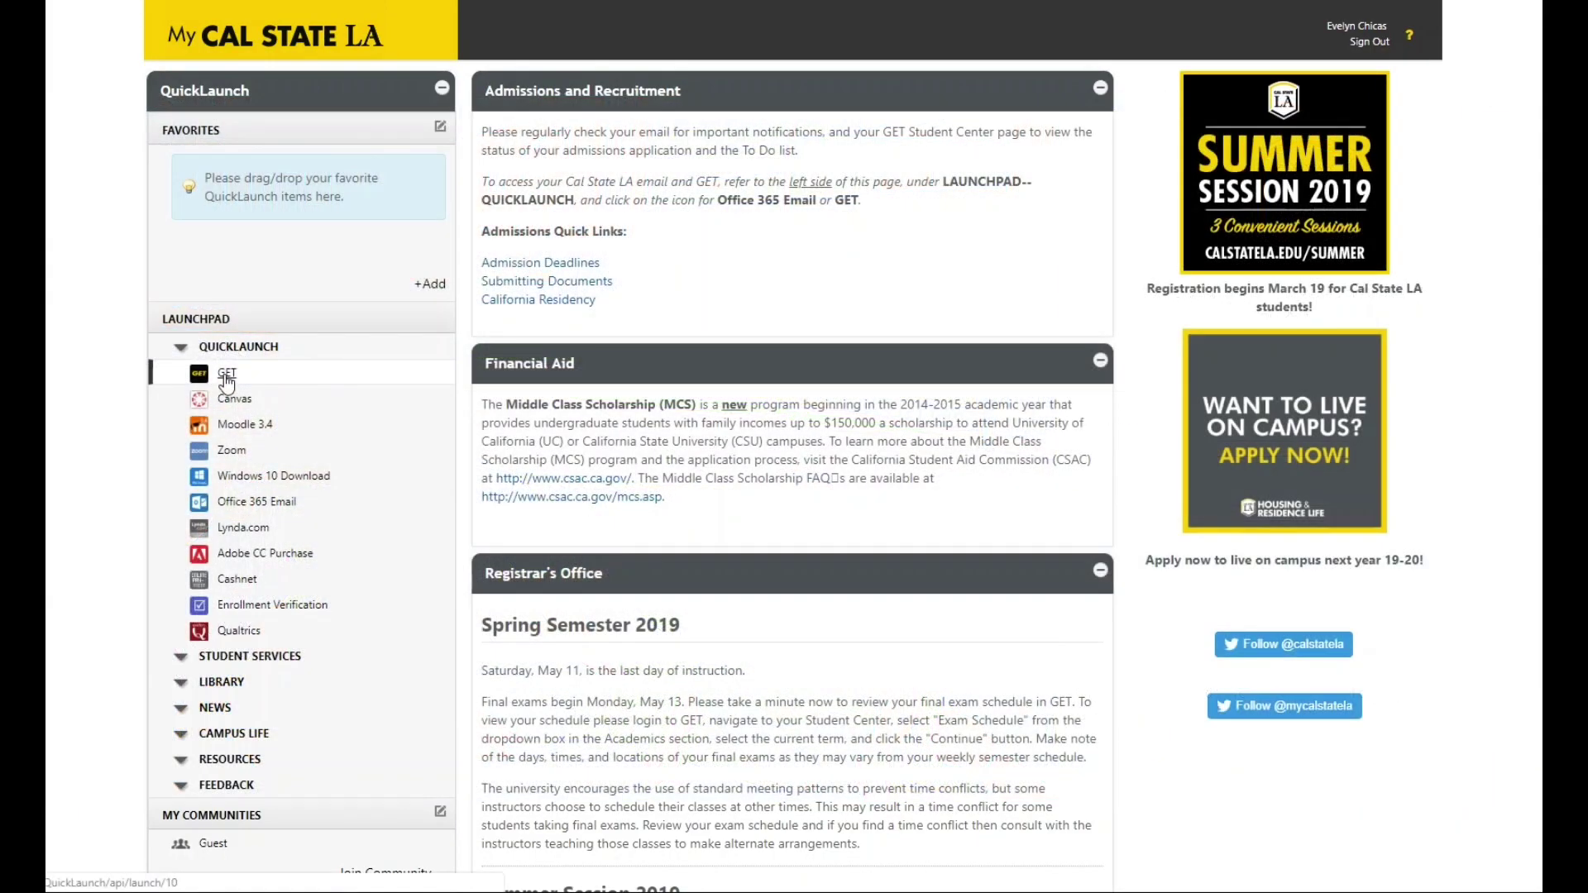
# - Launch GET from the MyCalStateLA portal's QuickLaunch
pyautogui.click(225, 376)
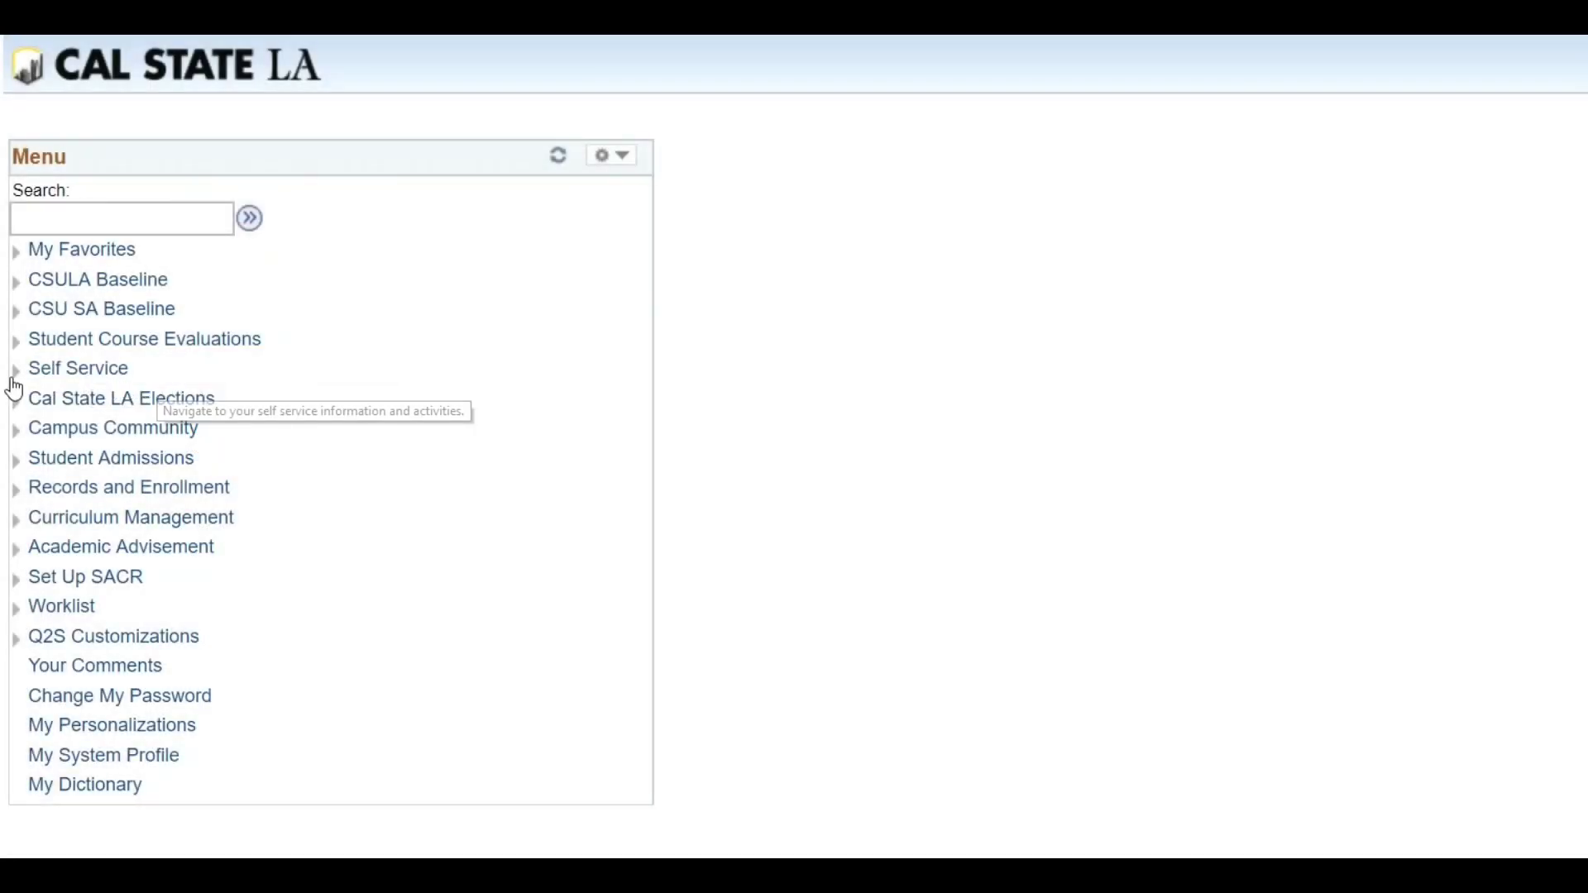
# - Expand Self Service in the GET menu to reach Schedule Planner
pyautogui.click(13, 379)
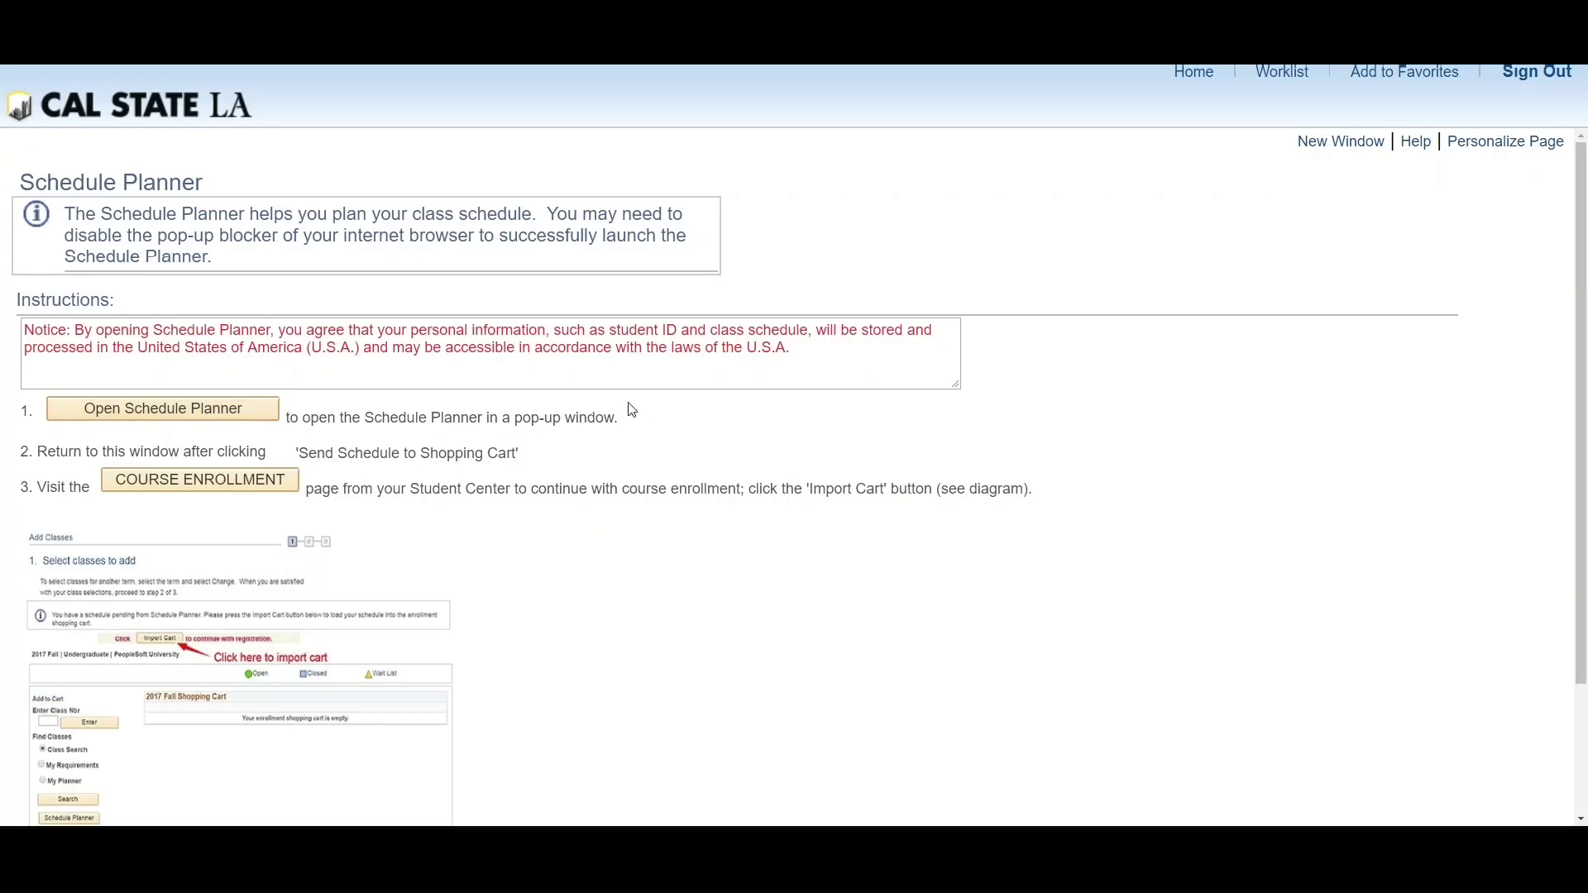
# - Select Fall Semester 2019 as the planning term and save to continue
pyautogui.moveTo(513, 418); pyautogui.dragTo(615, 418)
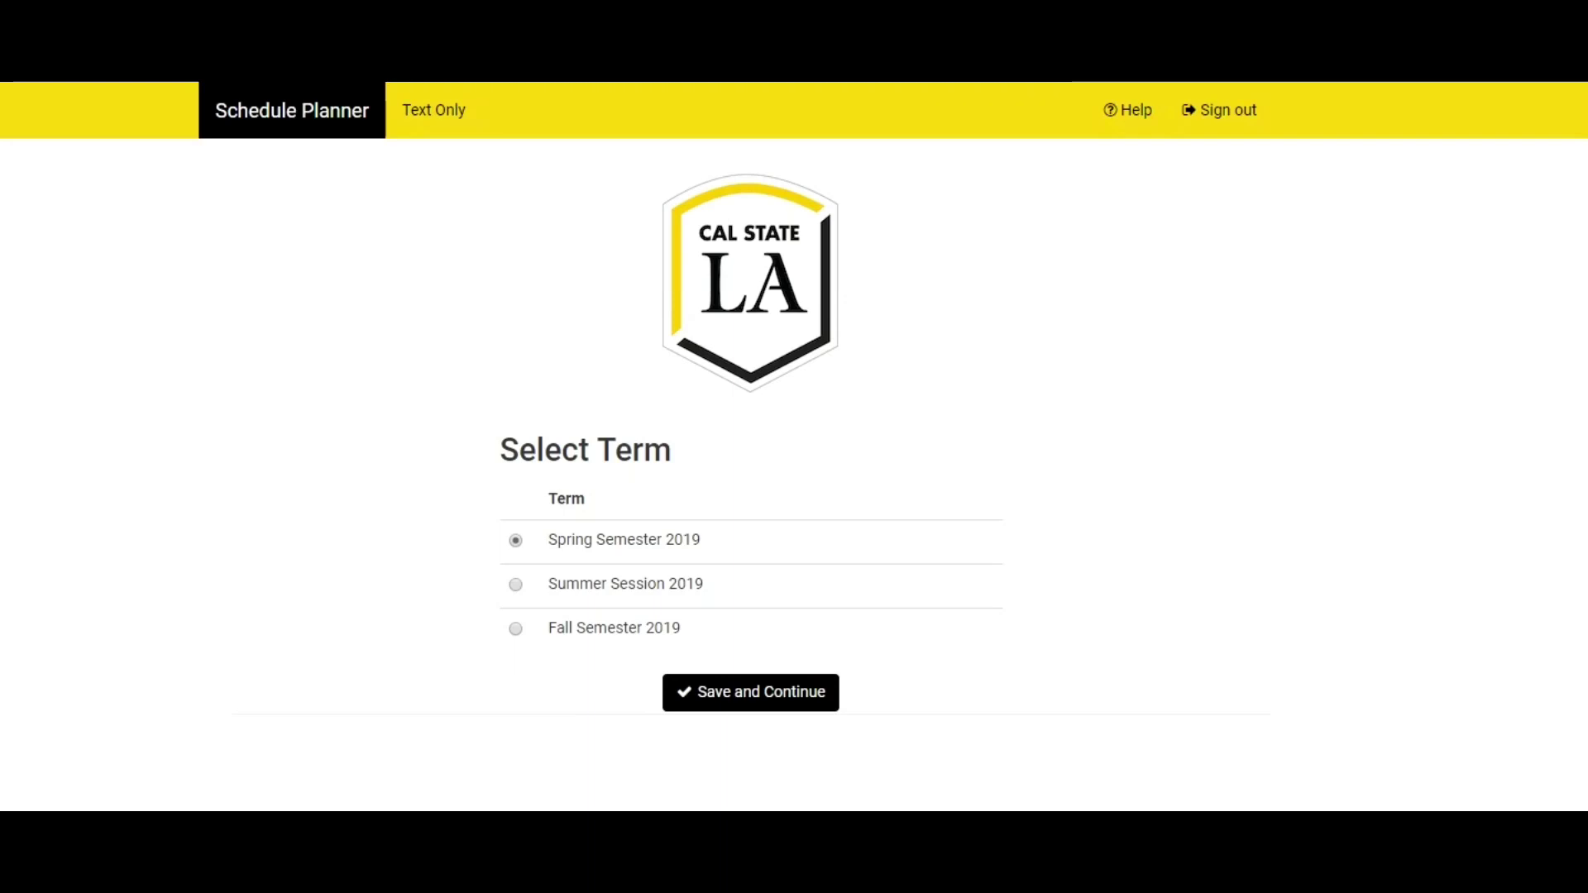
pyautogui.click(515, 629)
pyautogui.click(731, 705)
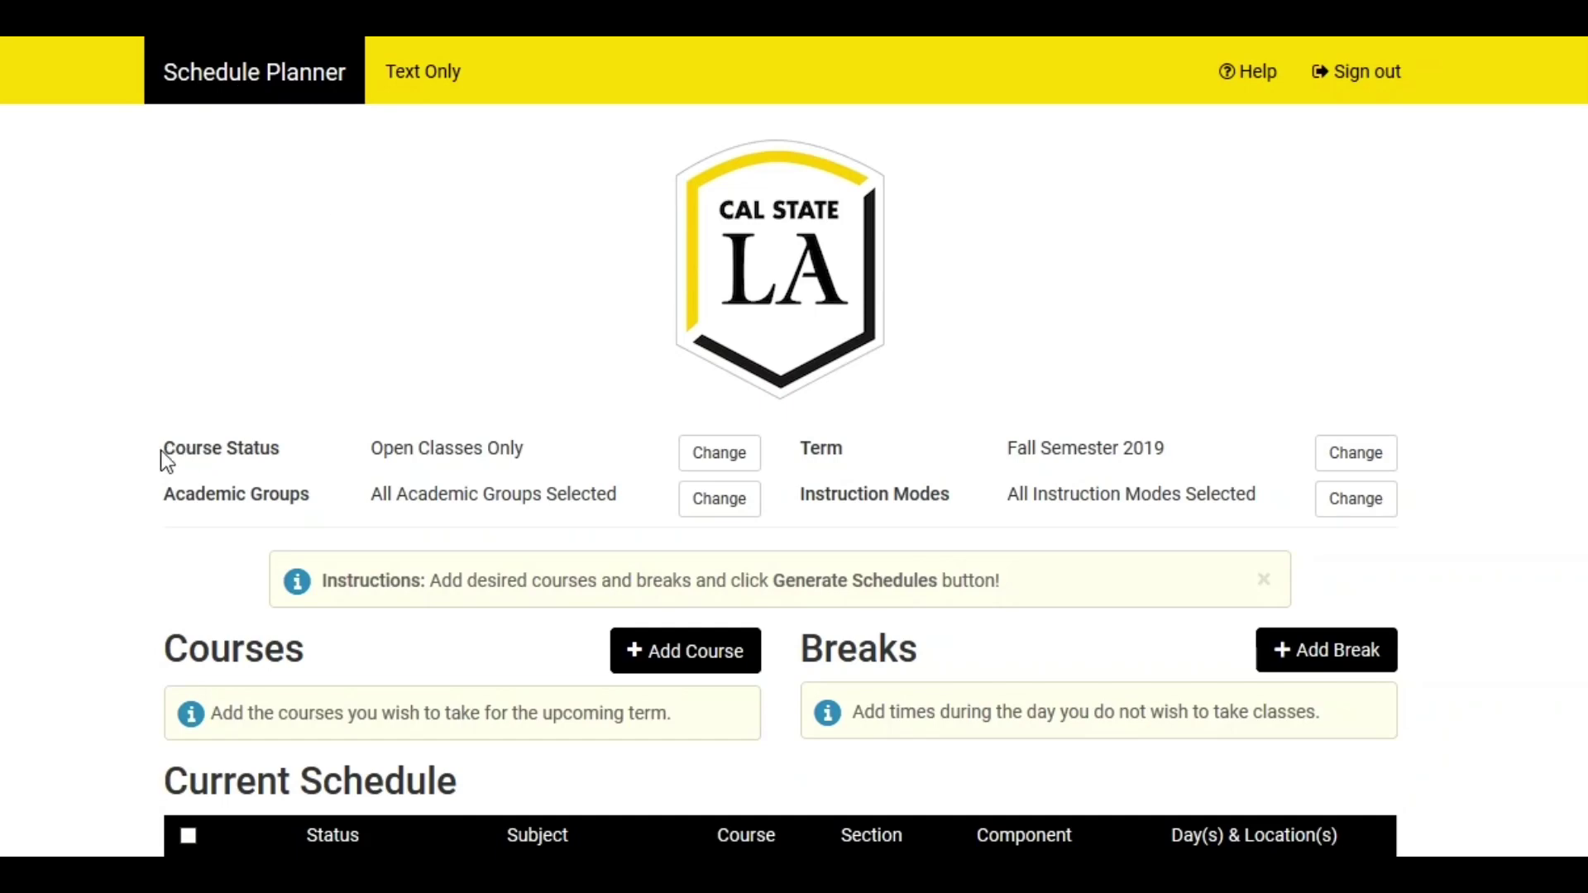
pyautogui.moveTo(170, 449); pyautogui.dragTo(284, 450)
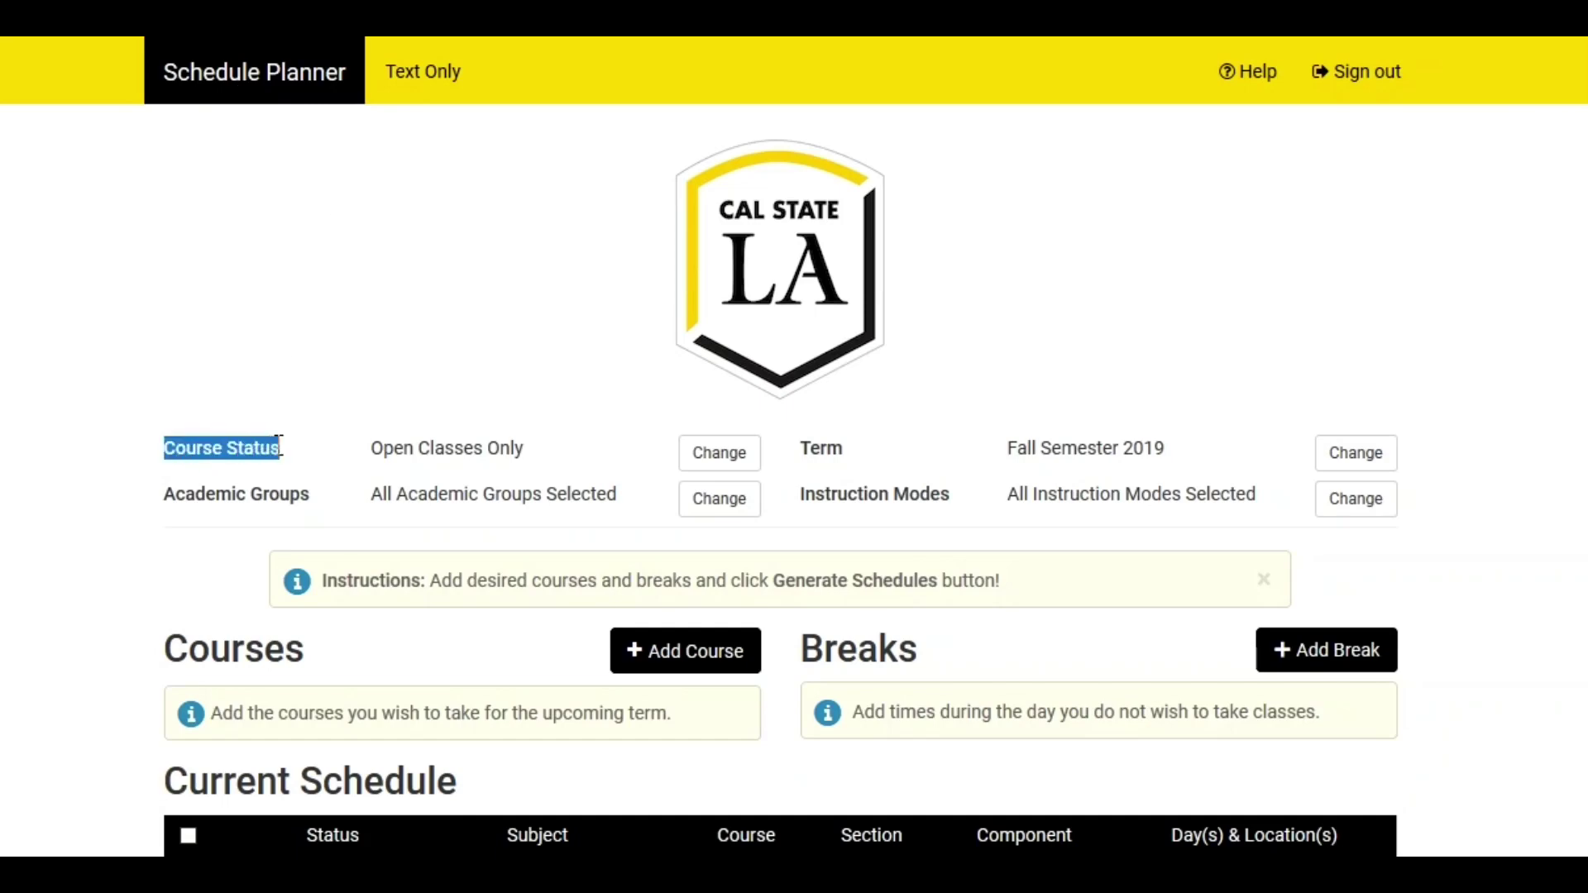
pyautogui.click(701, 454)
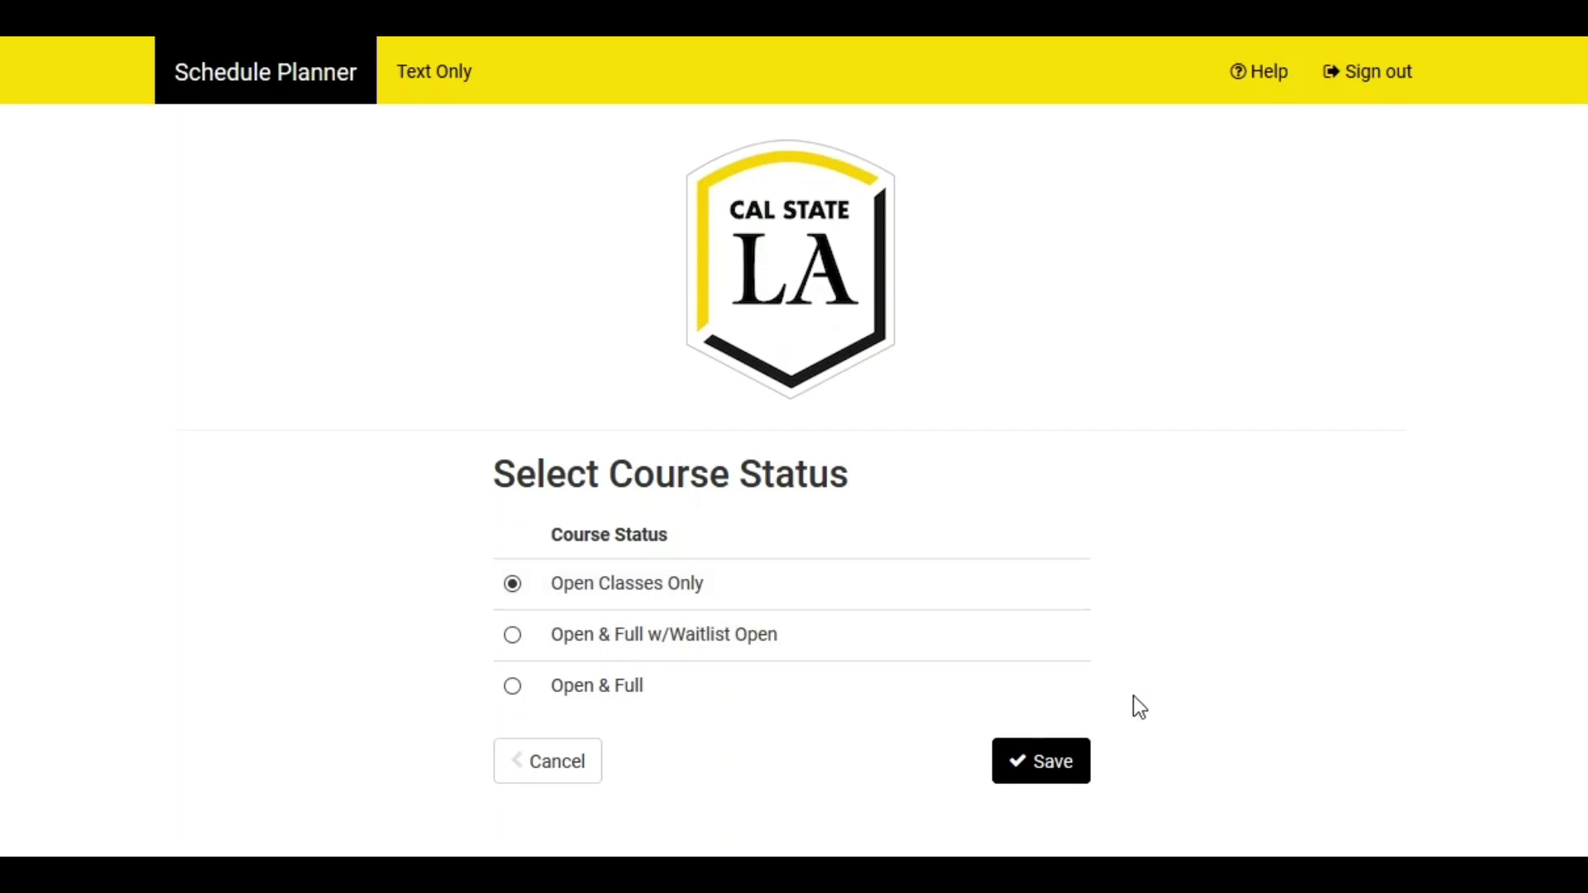
pyautogui.click(1048, 770)
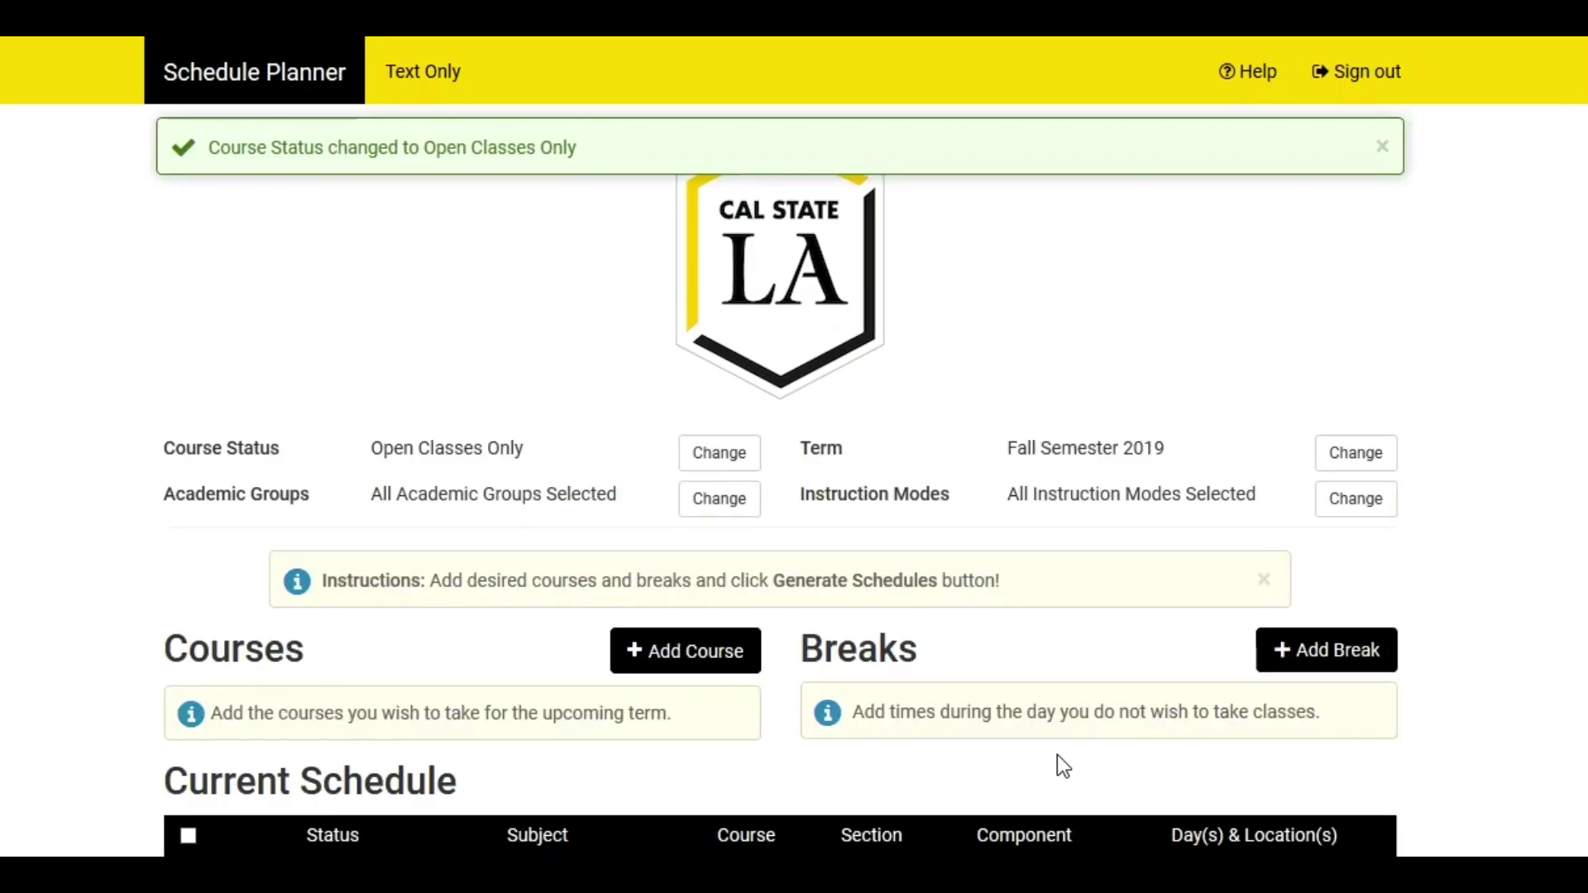
pyautogui.moveTo(163, 497); pyautogui.dragTo(316, 496)
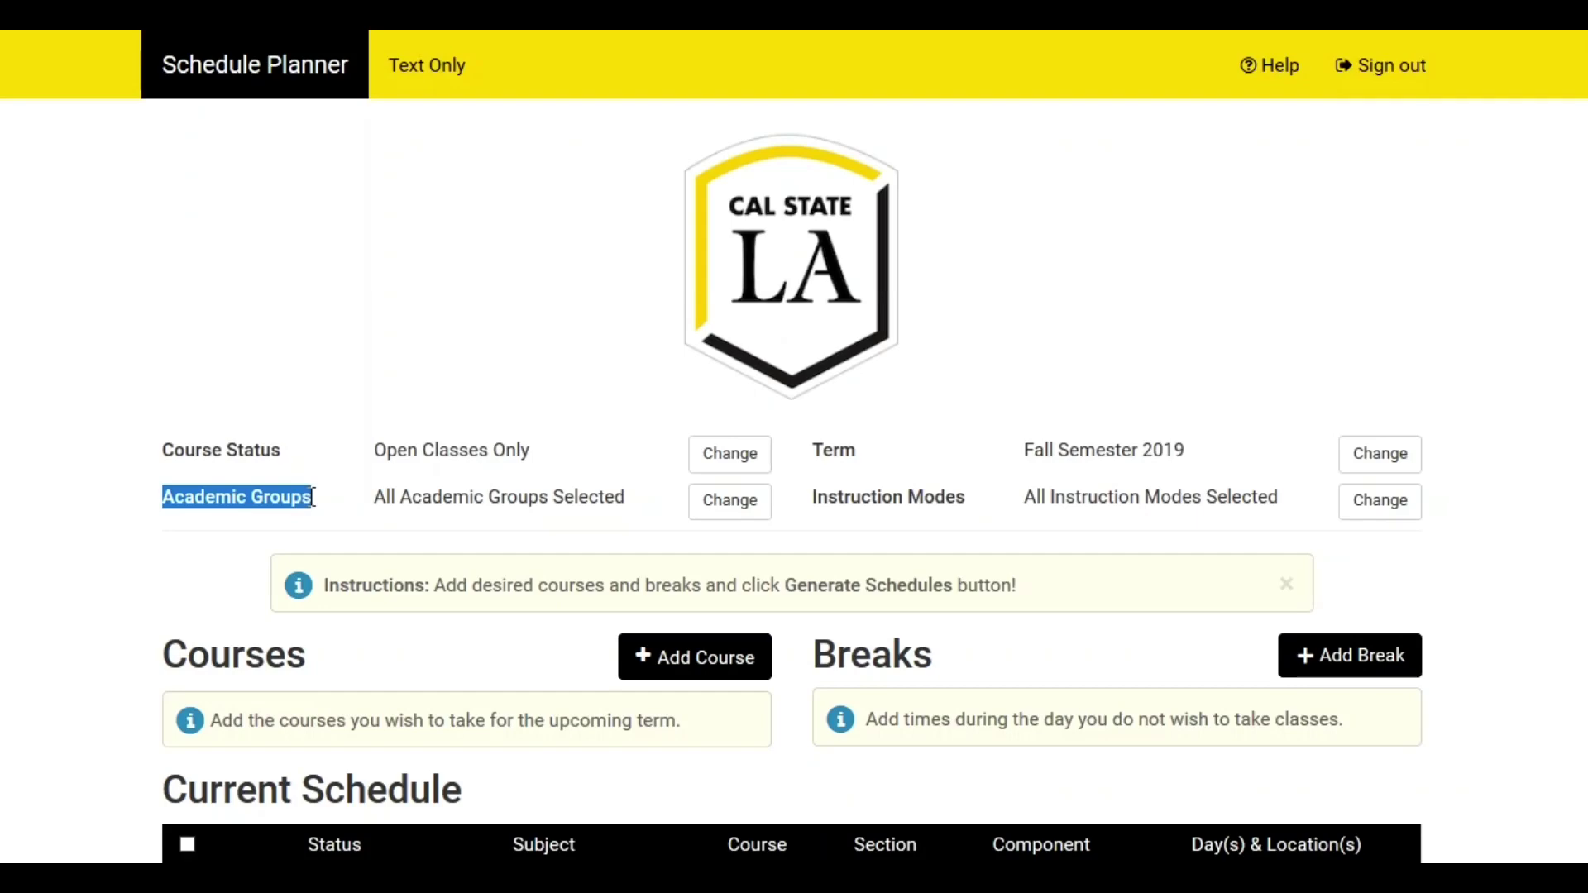
pyautogui.click(719, 506)
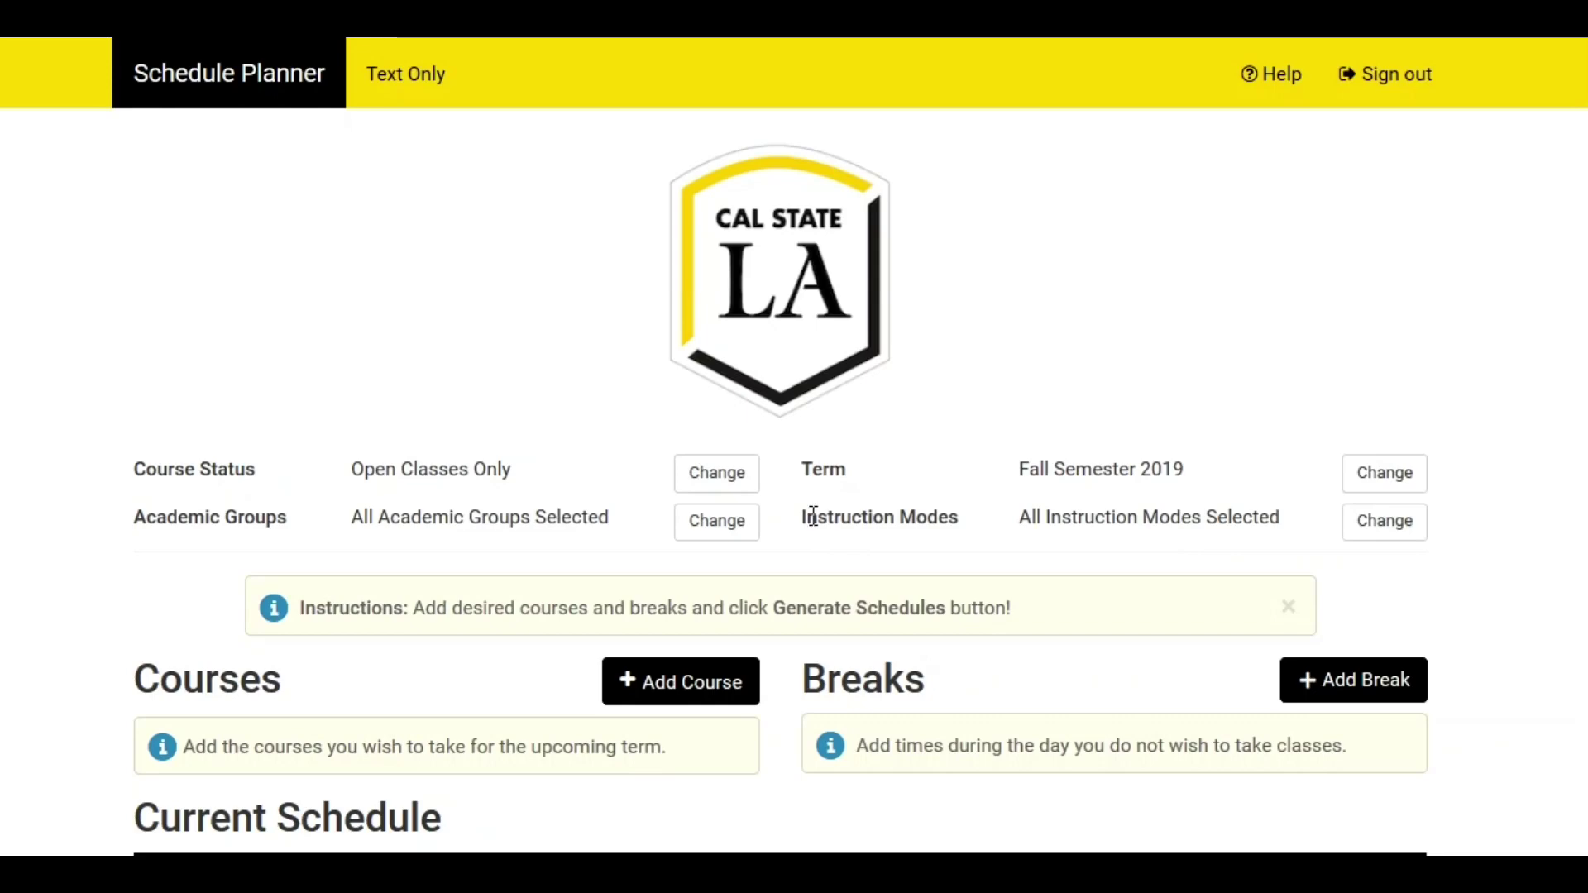
pyautogui.moveTo(813, 516)
pyautogui.mouseDown()
pyautogui.moveTo(946, 514)
pyautogui.moveTo(1018, 533)
pyautogui.mouseUp()
pyautogui.click(1357, 536)
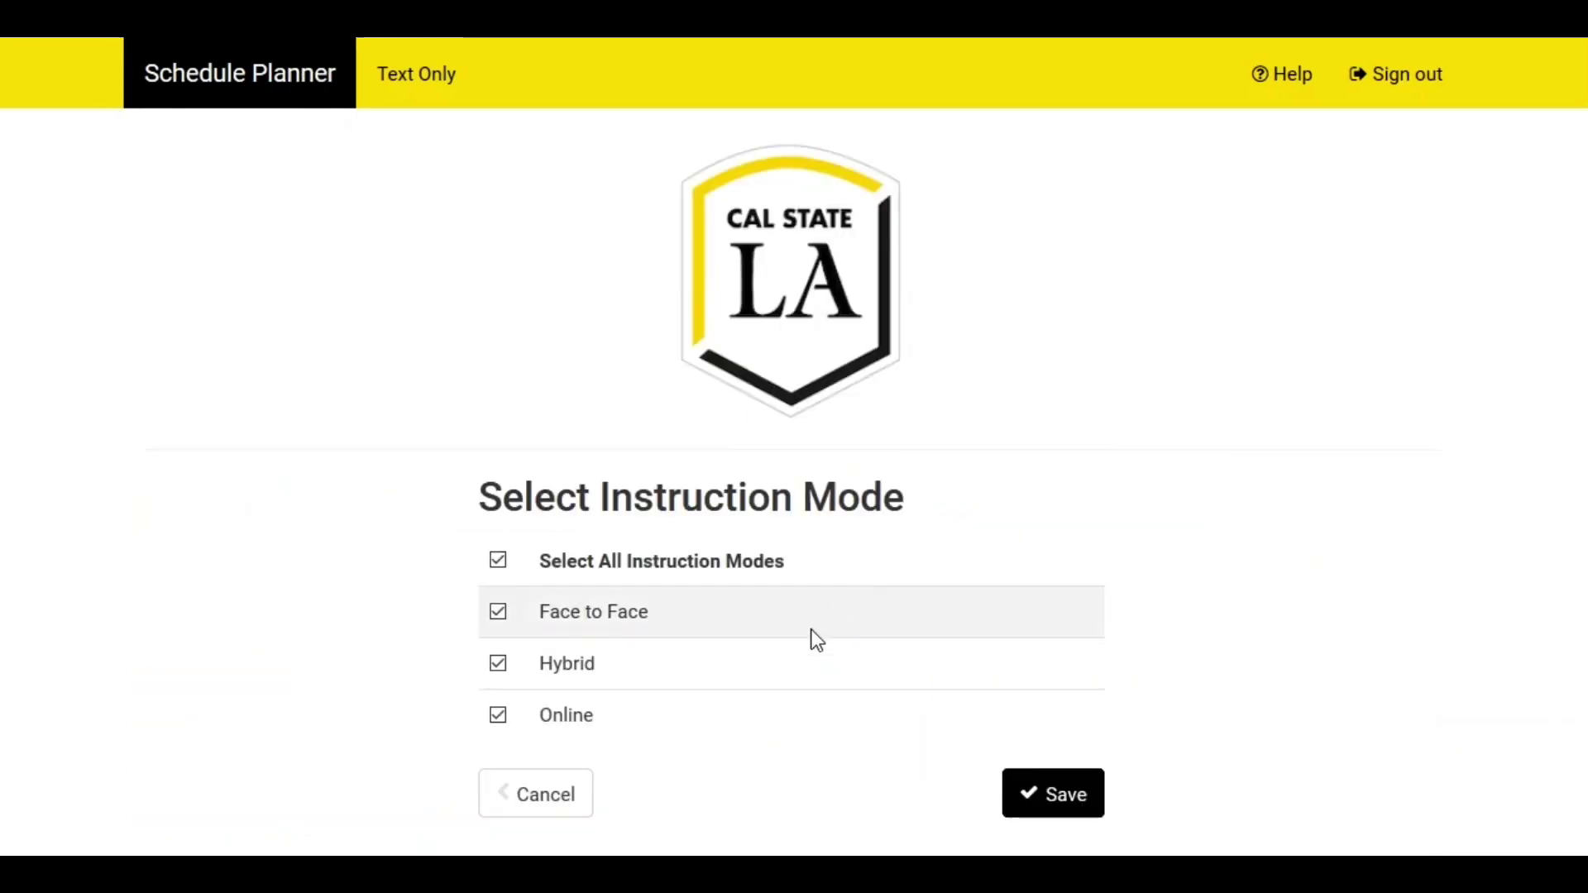
pyautogui.click(1075, 803)
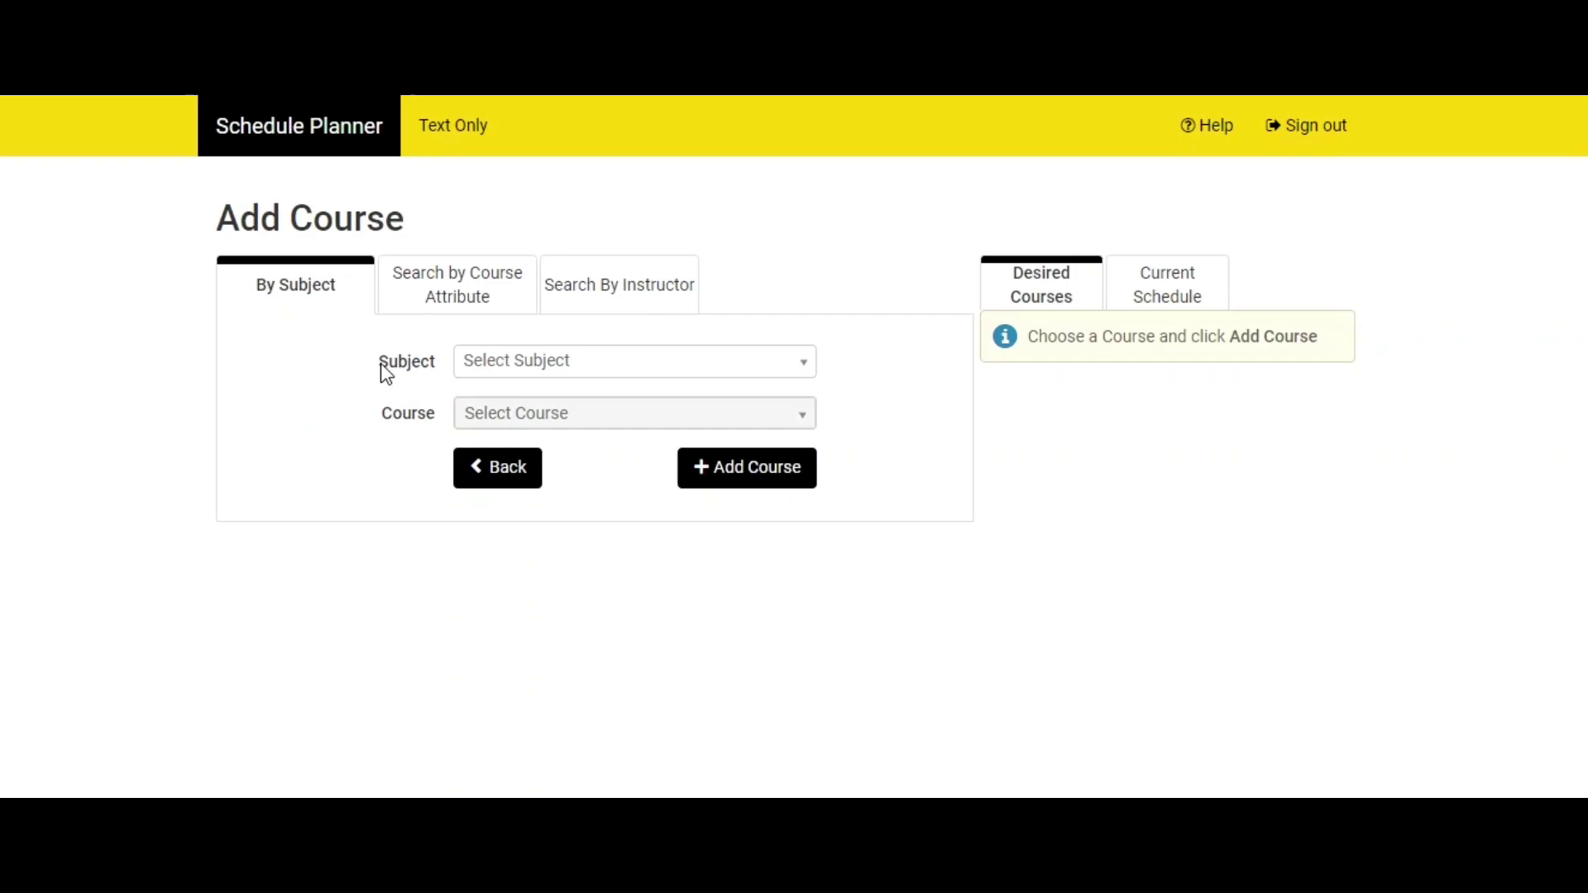
# - Choose Communication 1200 - ARGUMENTATION and note the GE A3 requirement it satisfies
pyautogui.click(593, 369)
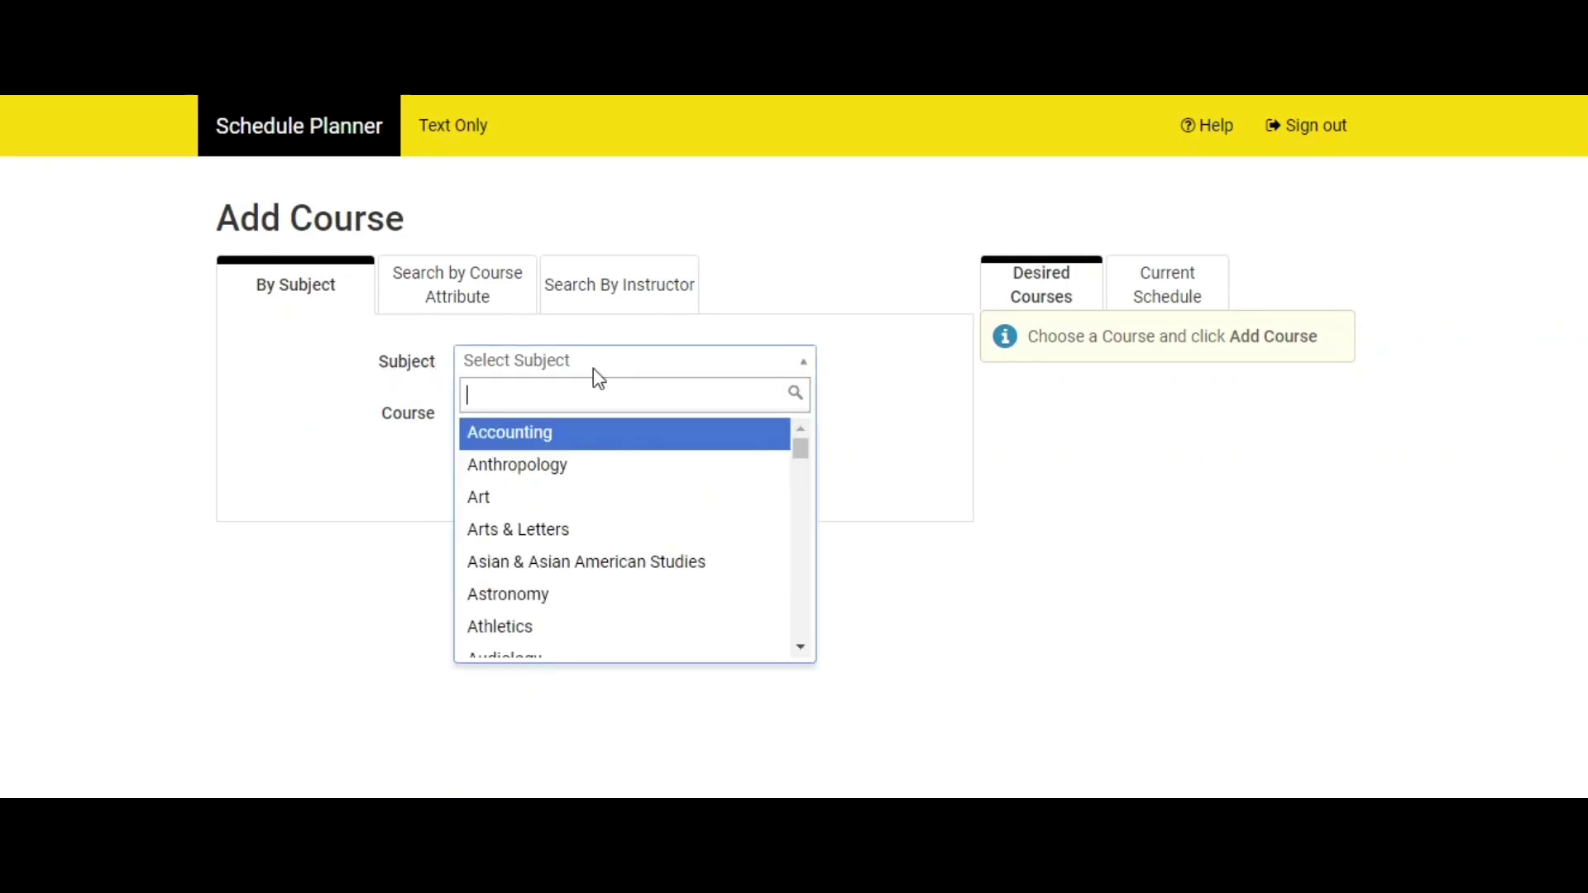
pyautogui.scroll(-3, 606, 542)
pyautogui.scroll(-2, 606, 543)
pyautogui.click(592, 591)
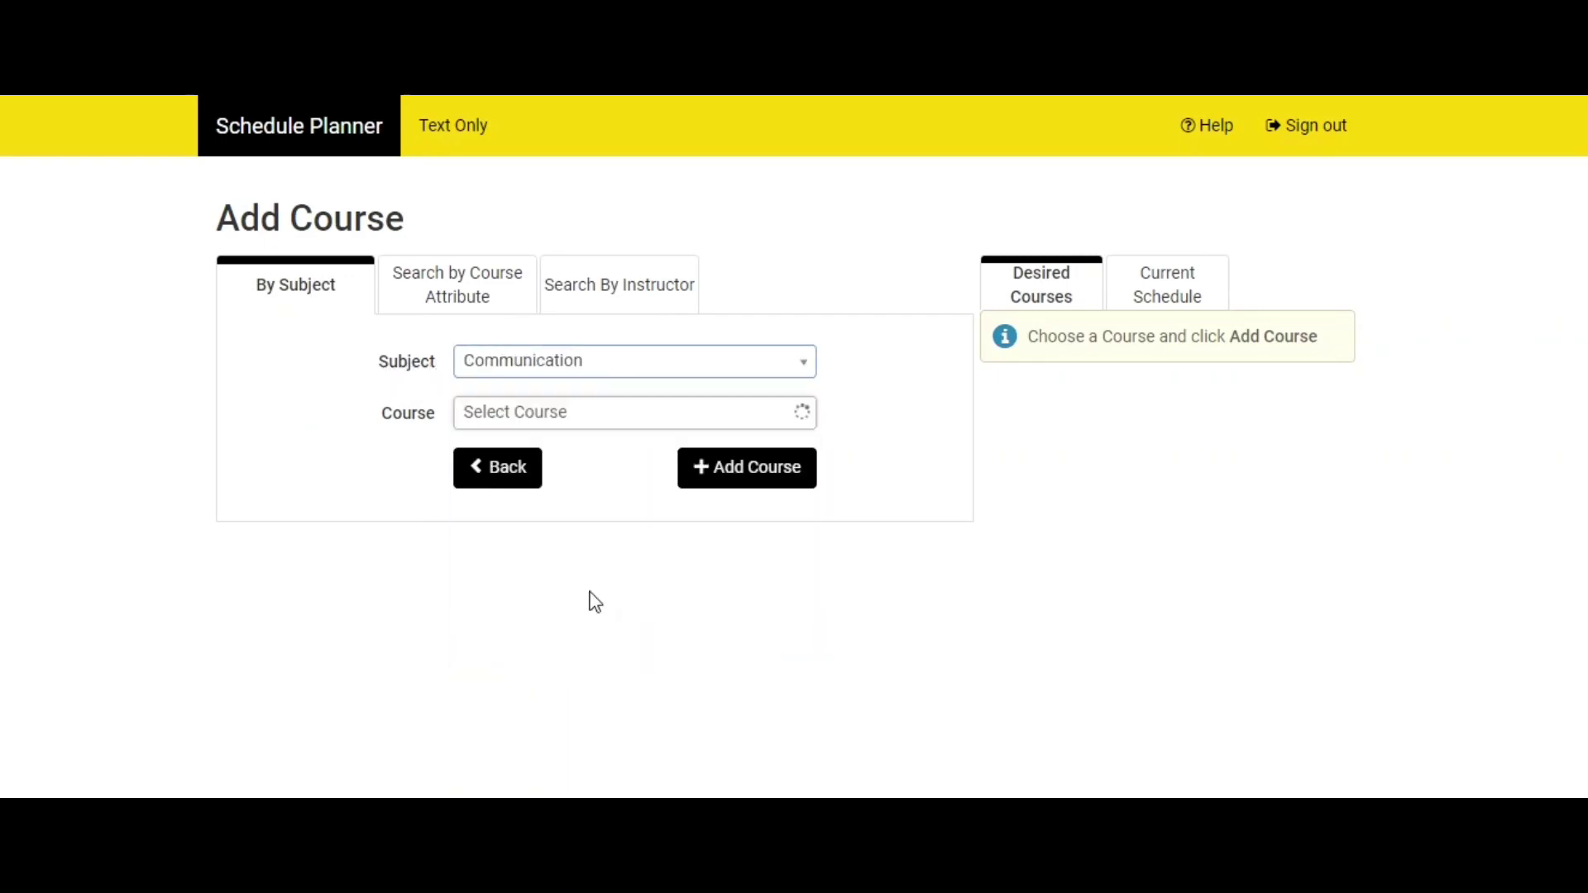
pyautogui.click(581, 422)
pyautogui.click(558, 519)
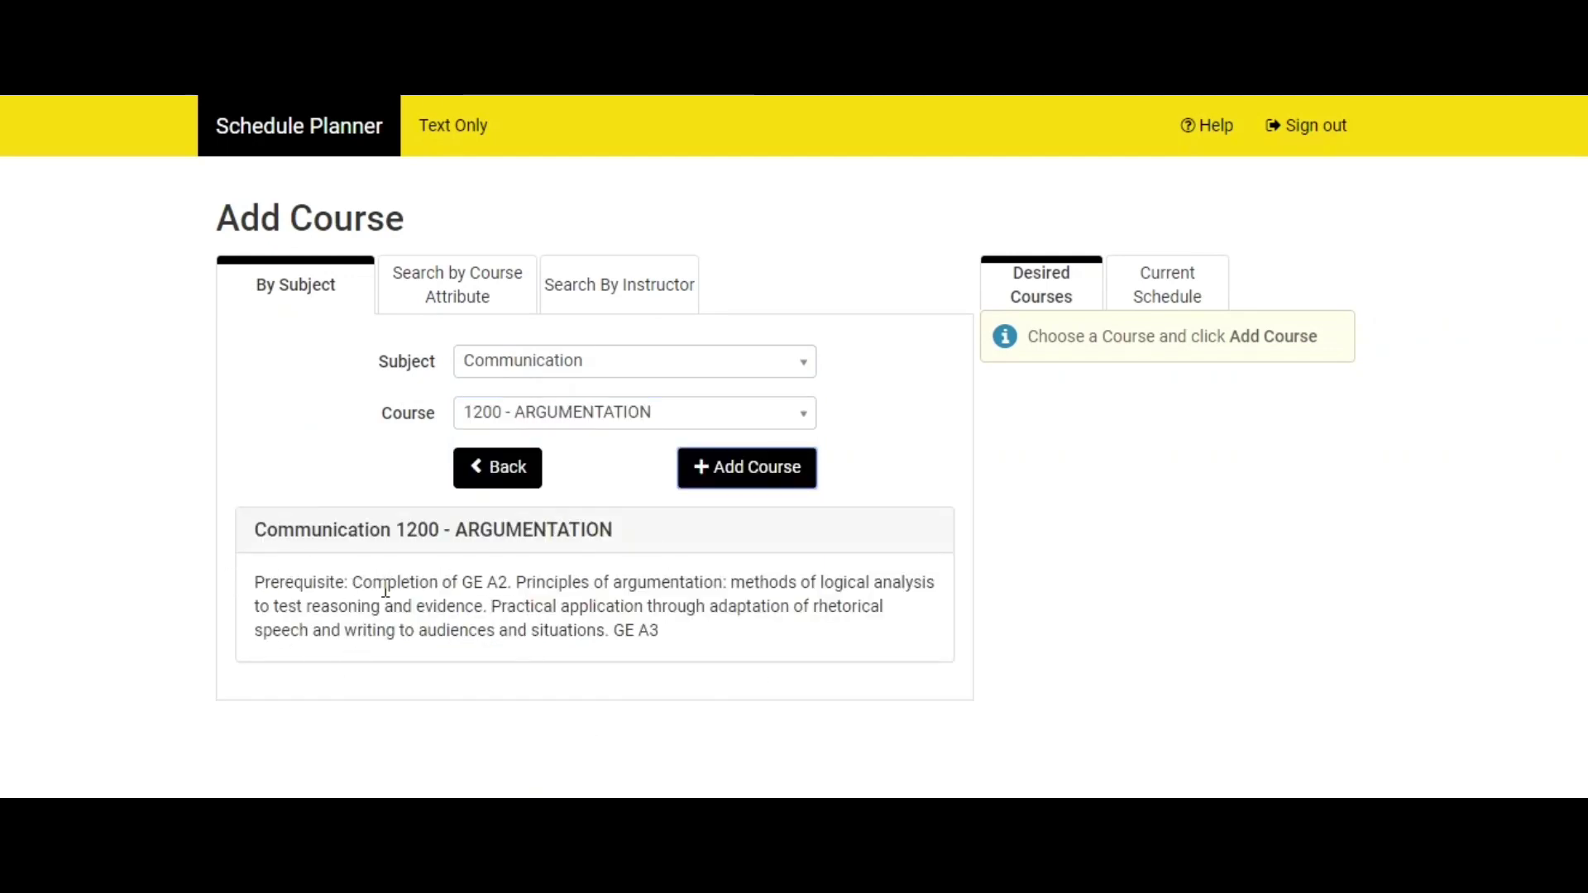
pyautogui.moveTo(609, 633); pyautogui.dragTo(671, 641)
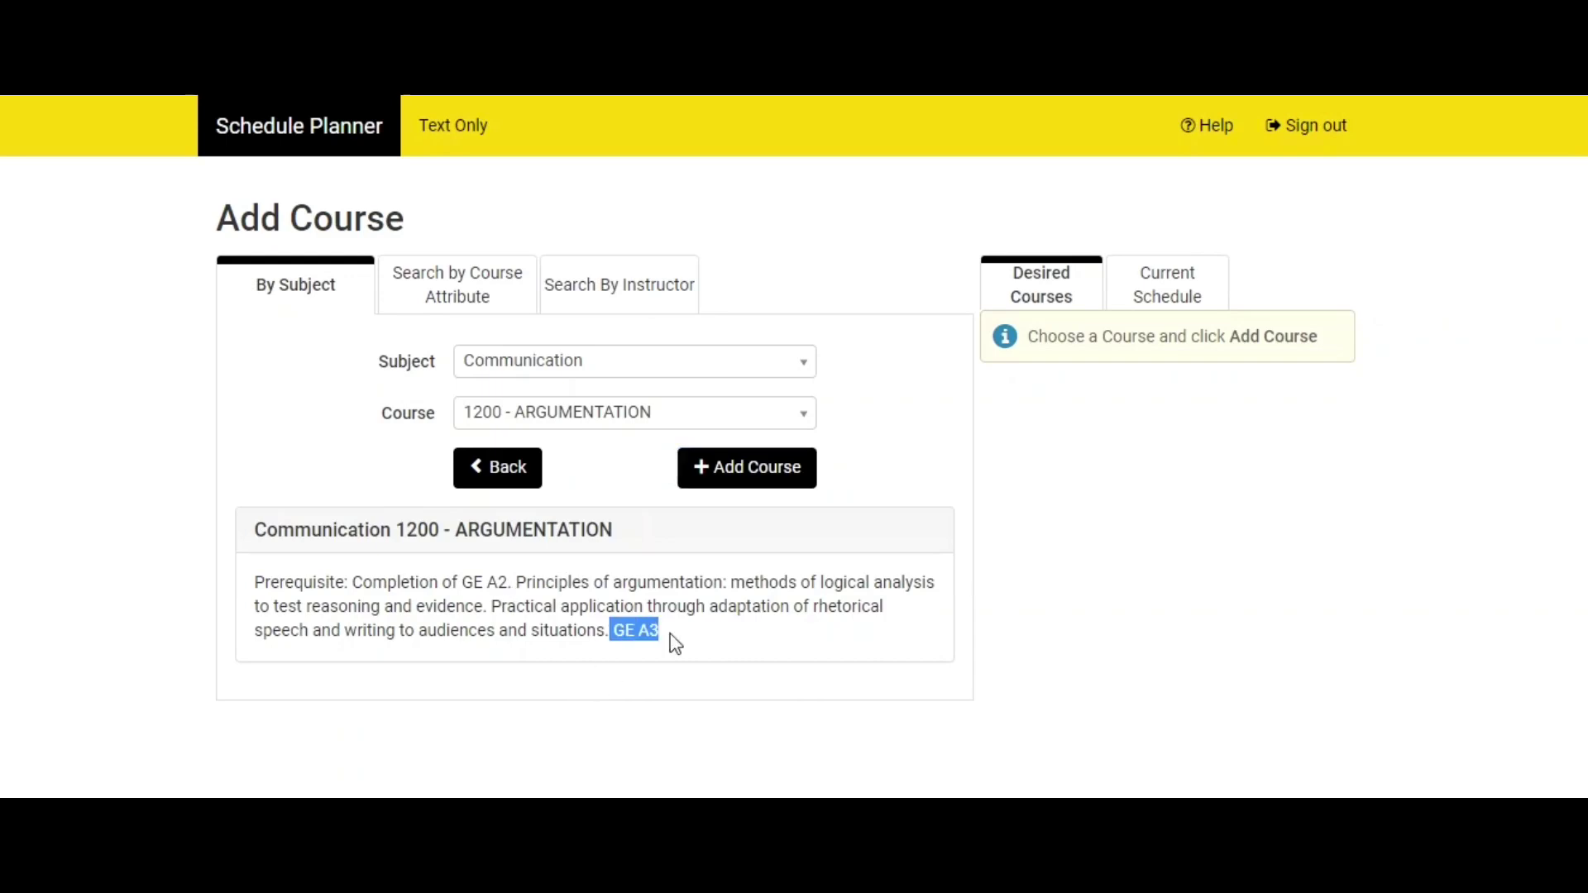
pyautogui.click(742, 656)
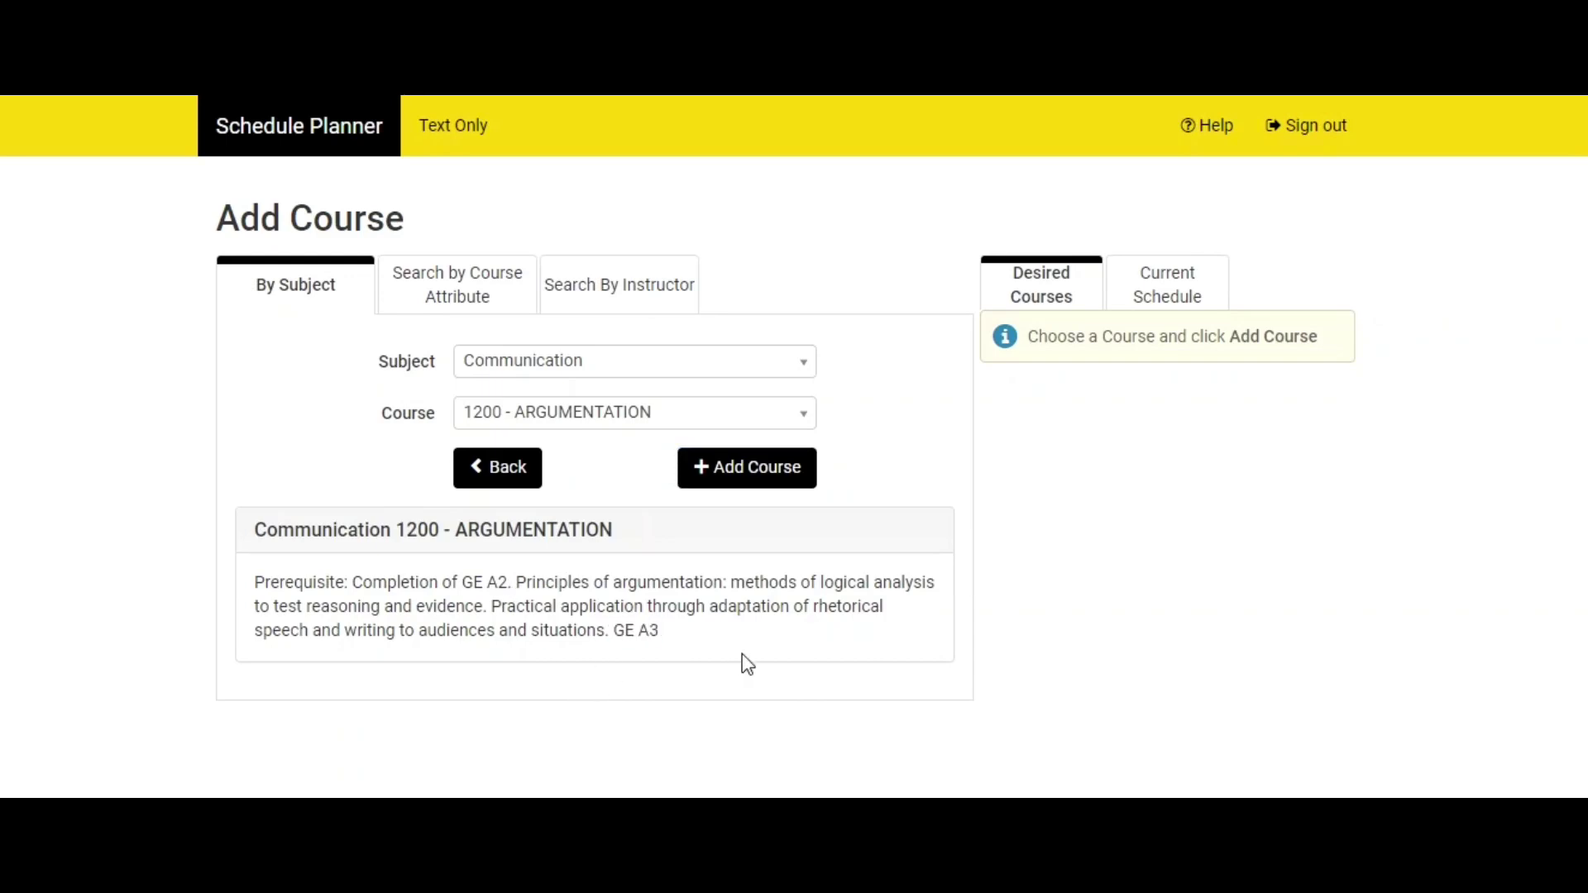
# - Add Communication 1200 and Biology 1010 General Biology to the desired courses
pyautogui.click(759, 478)
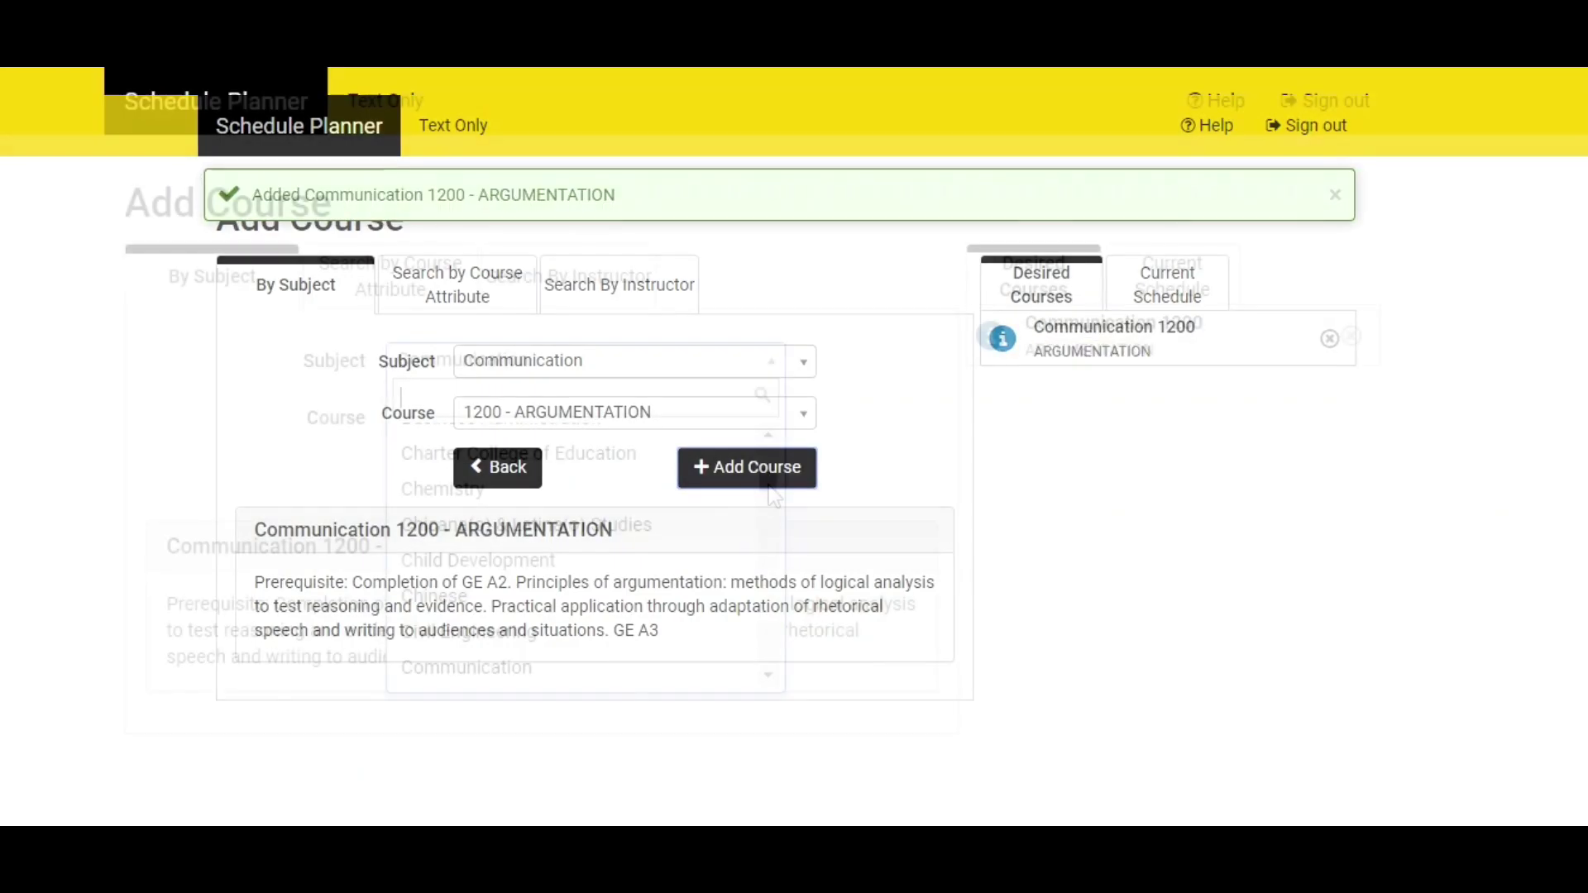
pyautogui.click(543, 594)
pyautogui.click(488, 416)
pyautogui.click(558, 496)
pyautogui.click(708, 502)
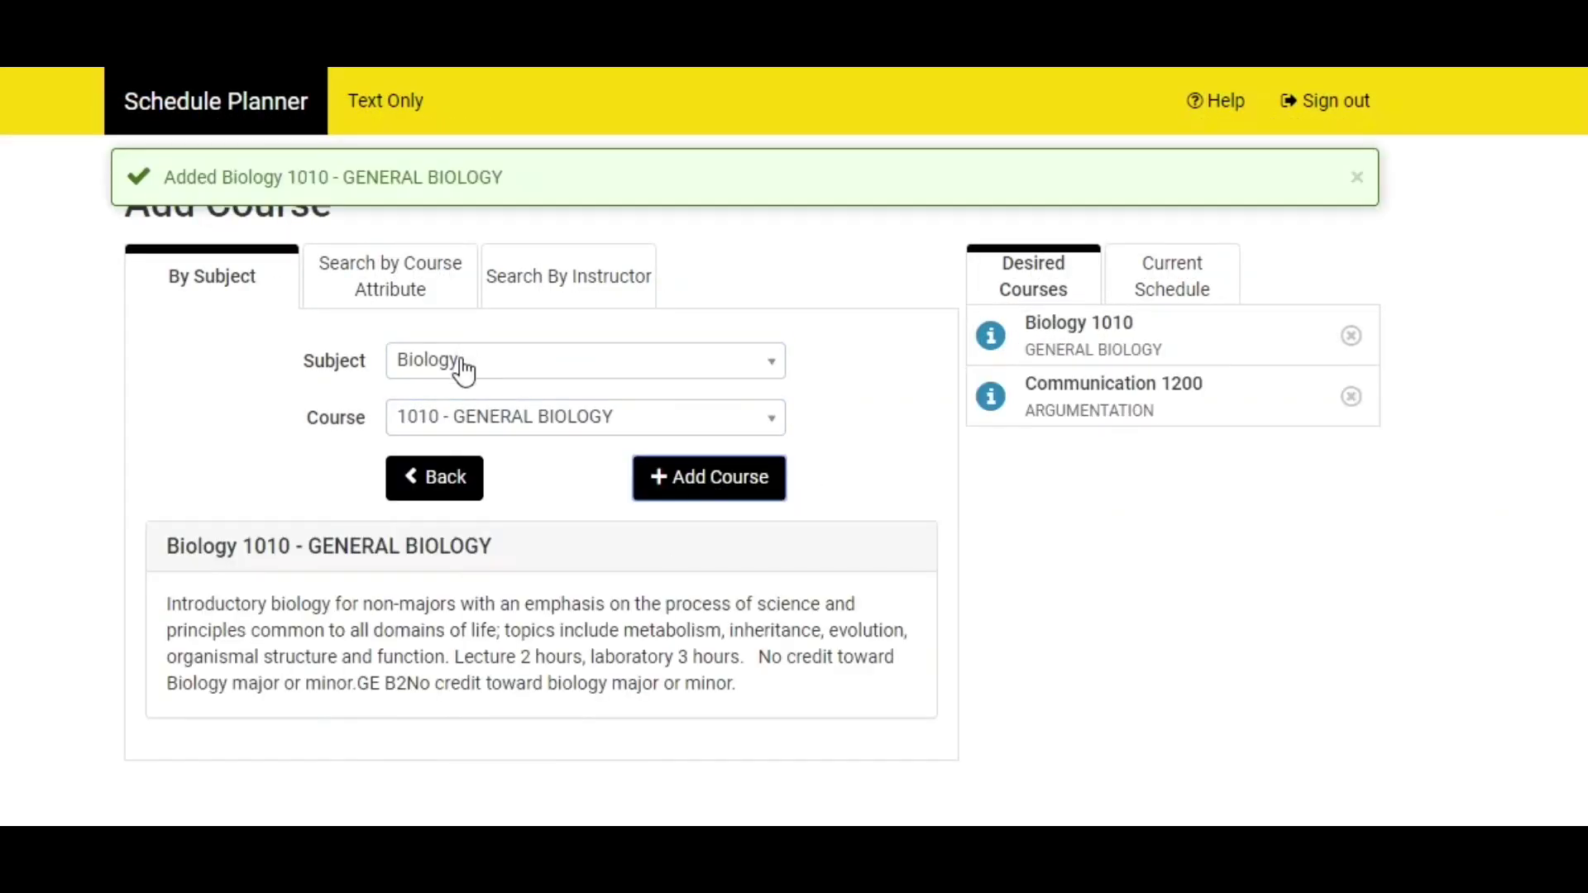
# - Add History 2010 US History to 1877 and Communication Disorders 1500 Intro ASL
pyautogui.click(460, 368)
pyautogui.write('hi')
pyautogui.click(461, 541)
pyautogui.click(463, 419)
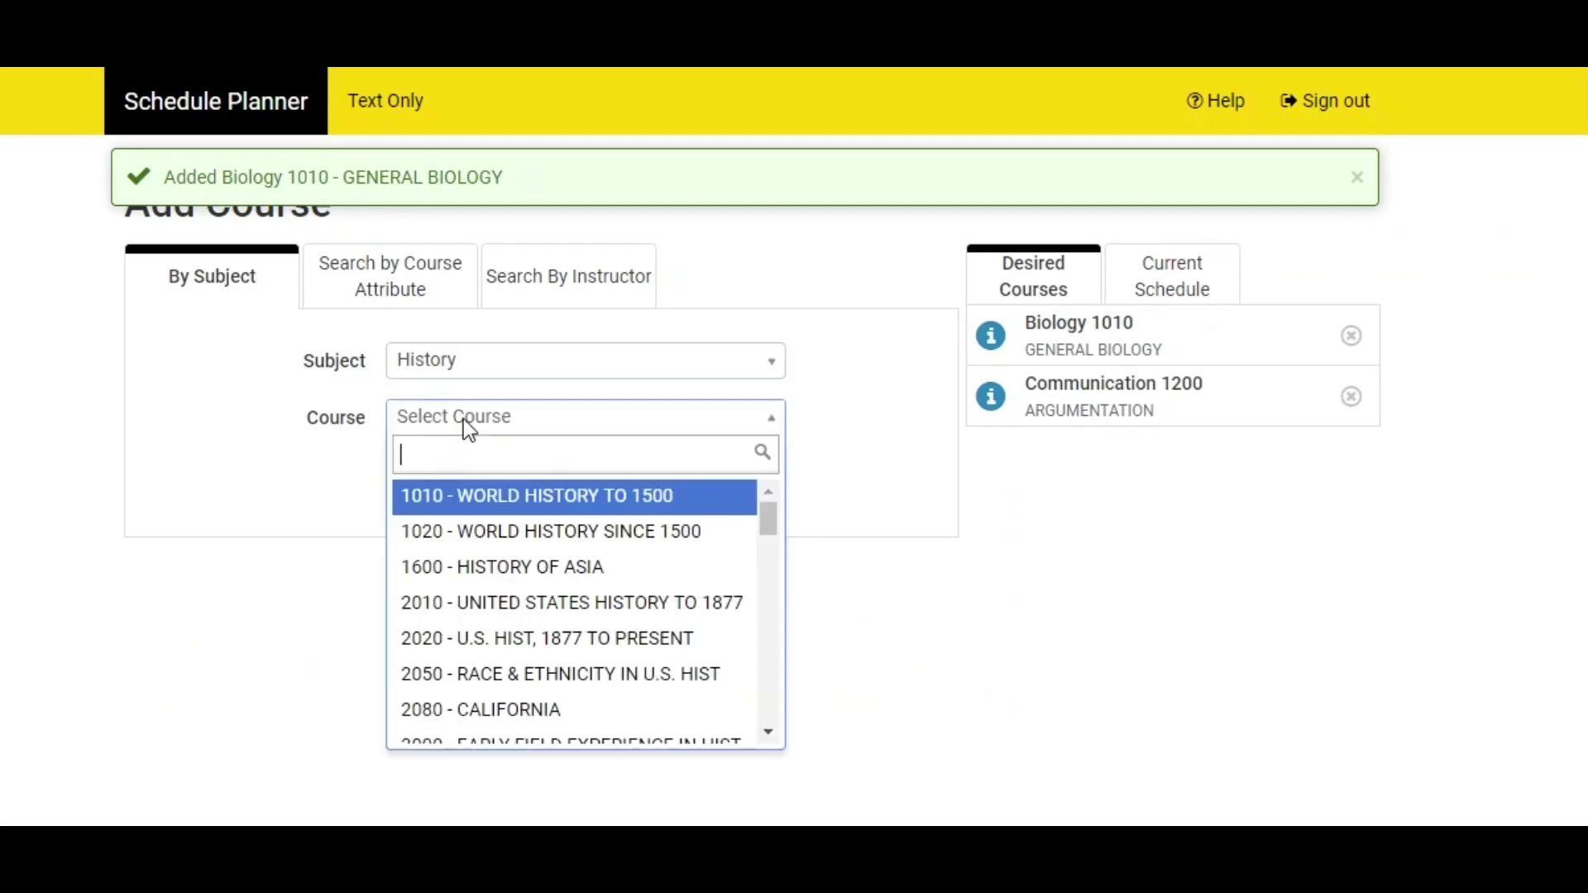
pyautogui.click(478, 601)
pyautogui.click(733, 501)
pyautogui.click(495, 357)
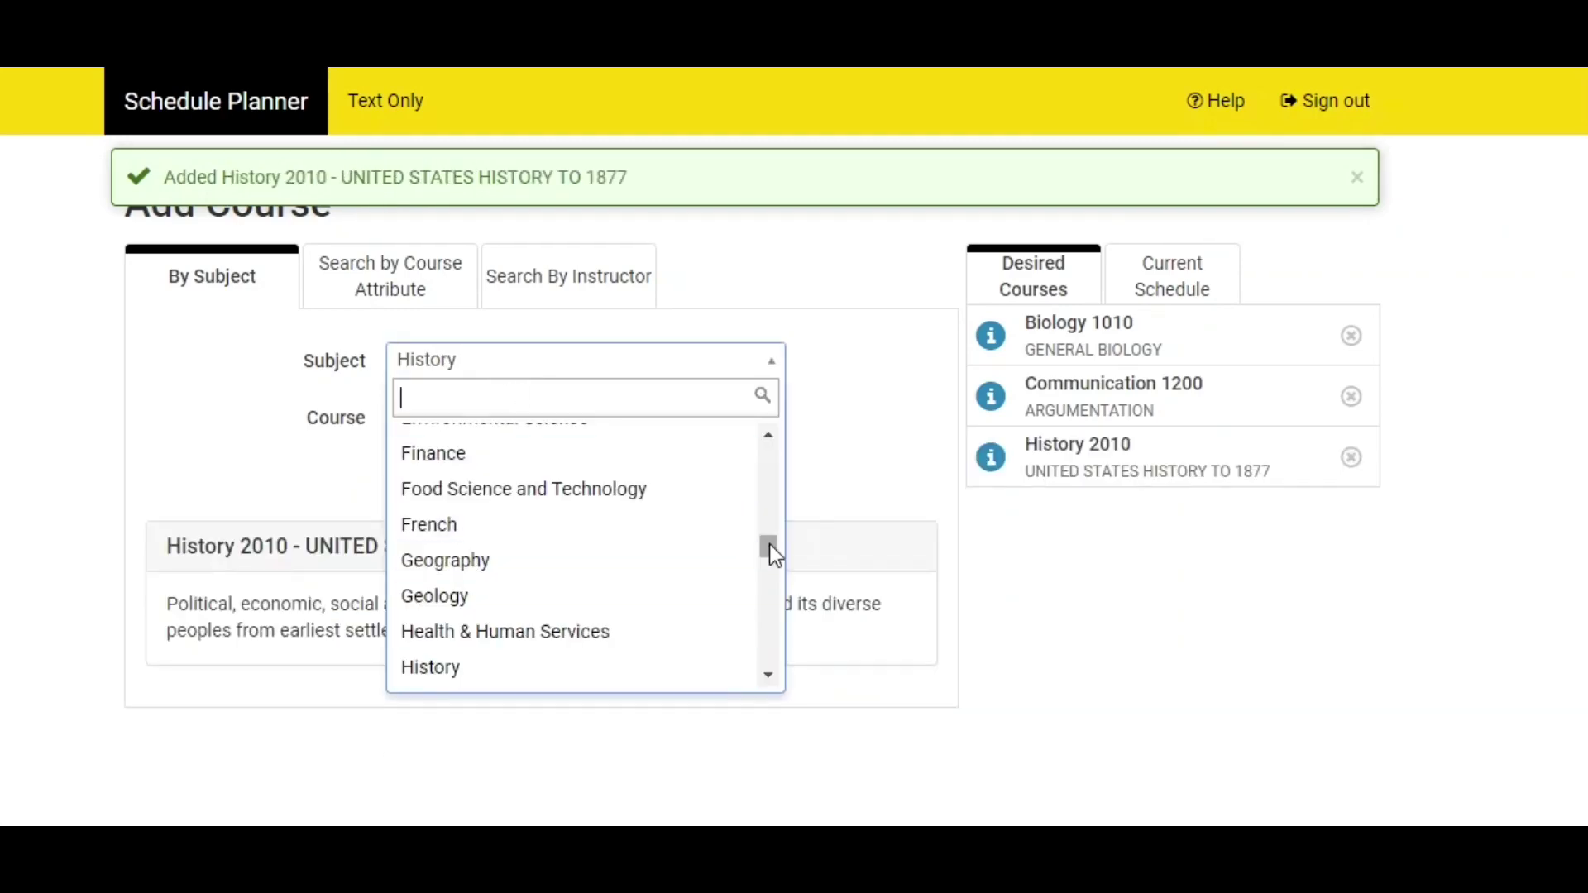
pyautogui.moveTo(769, 543); pyautogui.dragTo(770, 496)
pyautogui.click(688, 433)
pyautogui.click(620, 418)
pyautogui.click(506, 512)
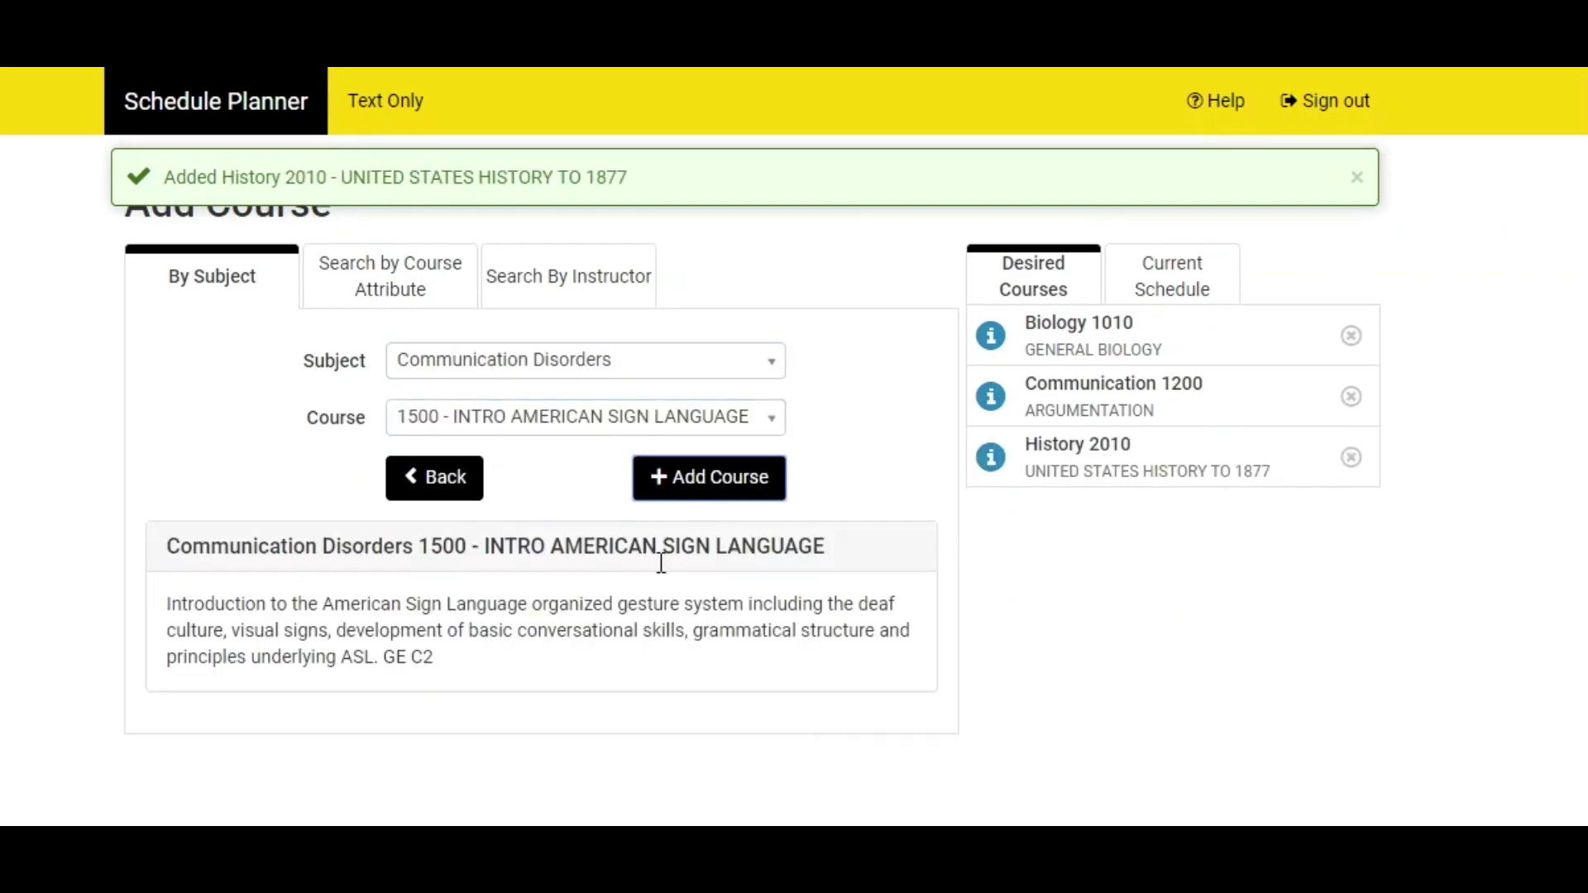
# - Add Art 1012 World Art and return to the planner's course list
pyautogui.click(558, 359)
pyautogui.write('a')
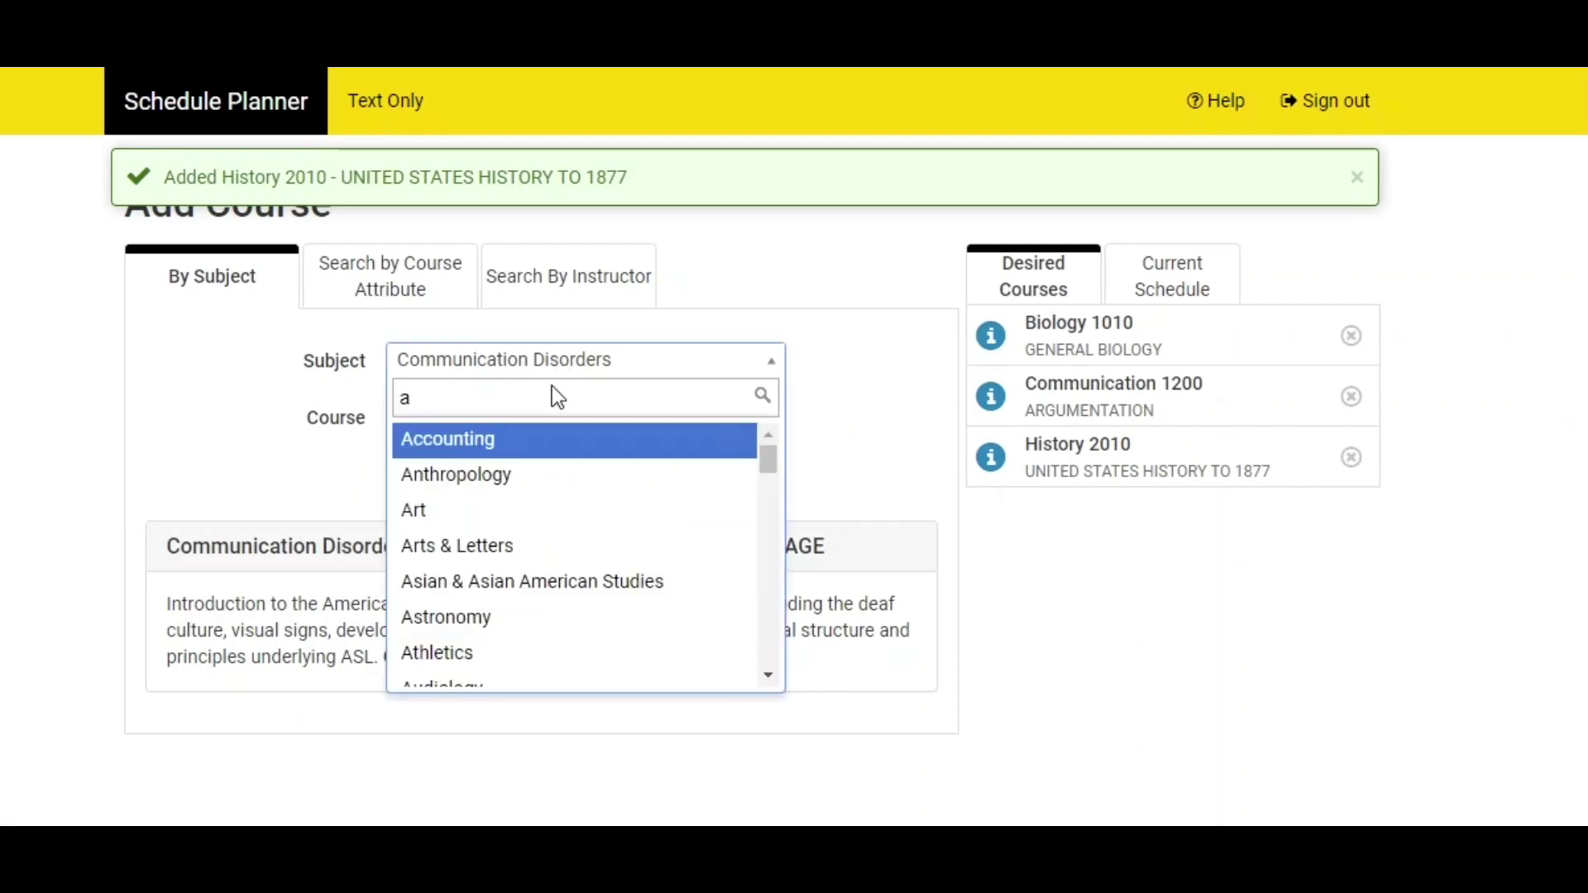
pyautogui.write('rt')
pyautogui.click(508, 440)
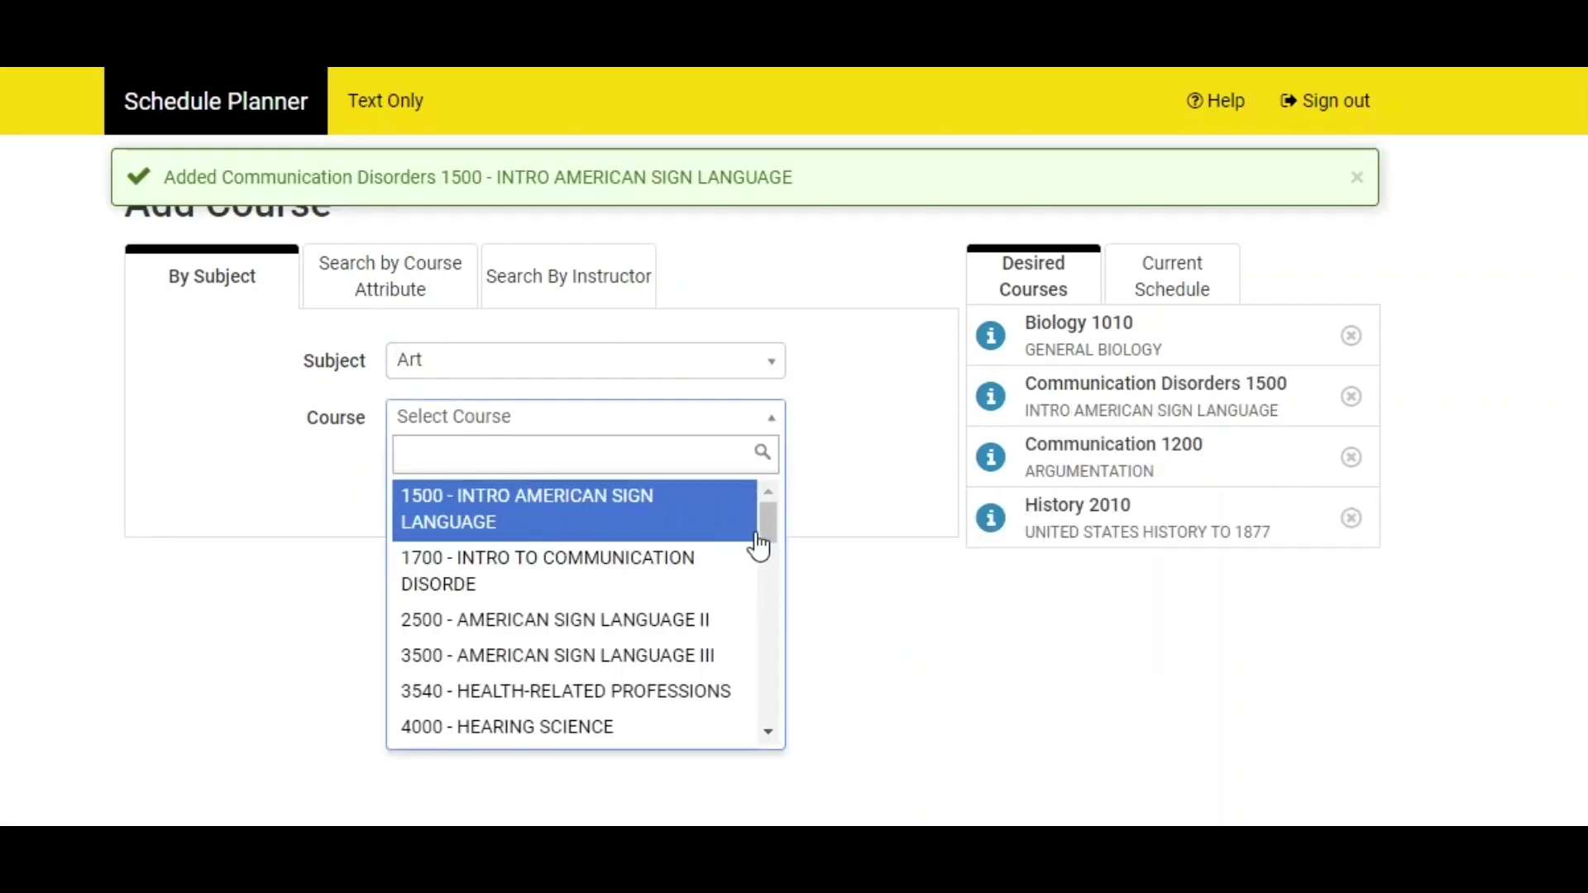
pyautogui.click(520, 347)
pyautogui.click(462, 419)
pyautogui.click(461, 559)
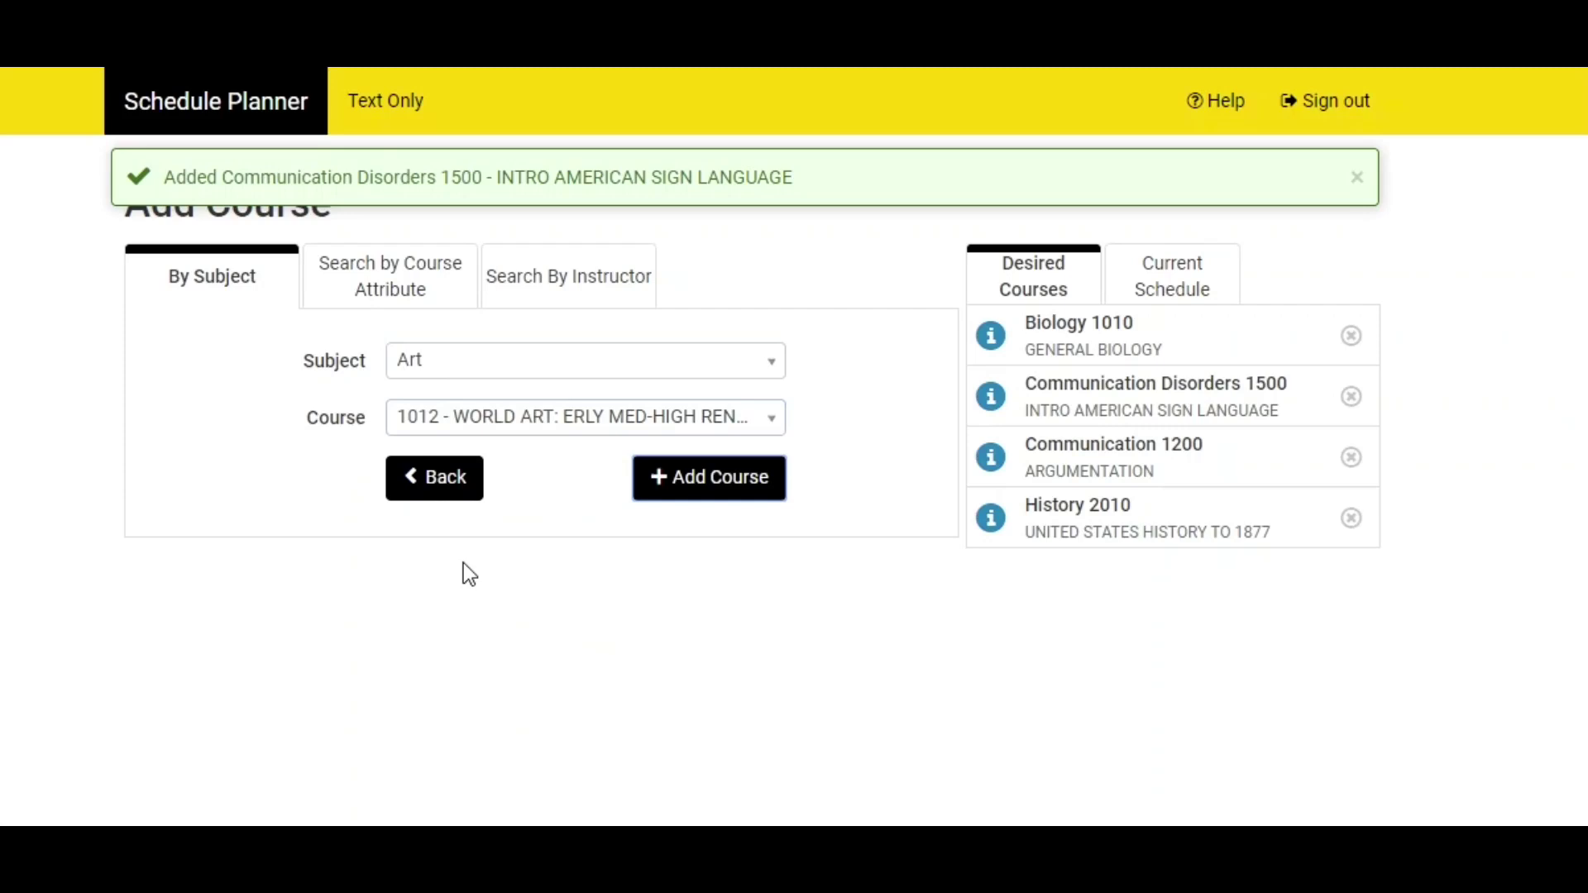
pyautogui.click(727, 483)
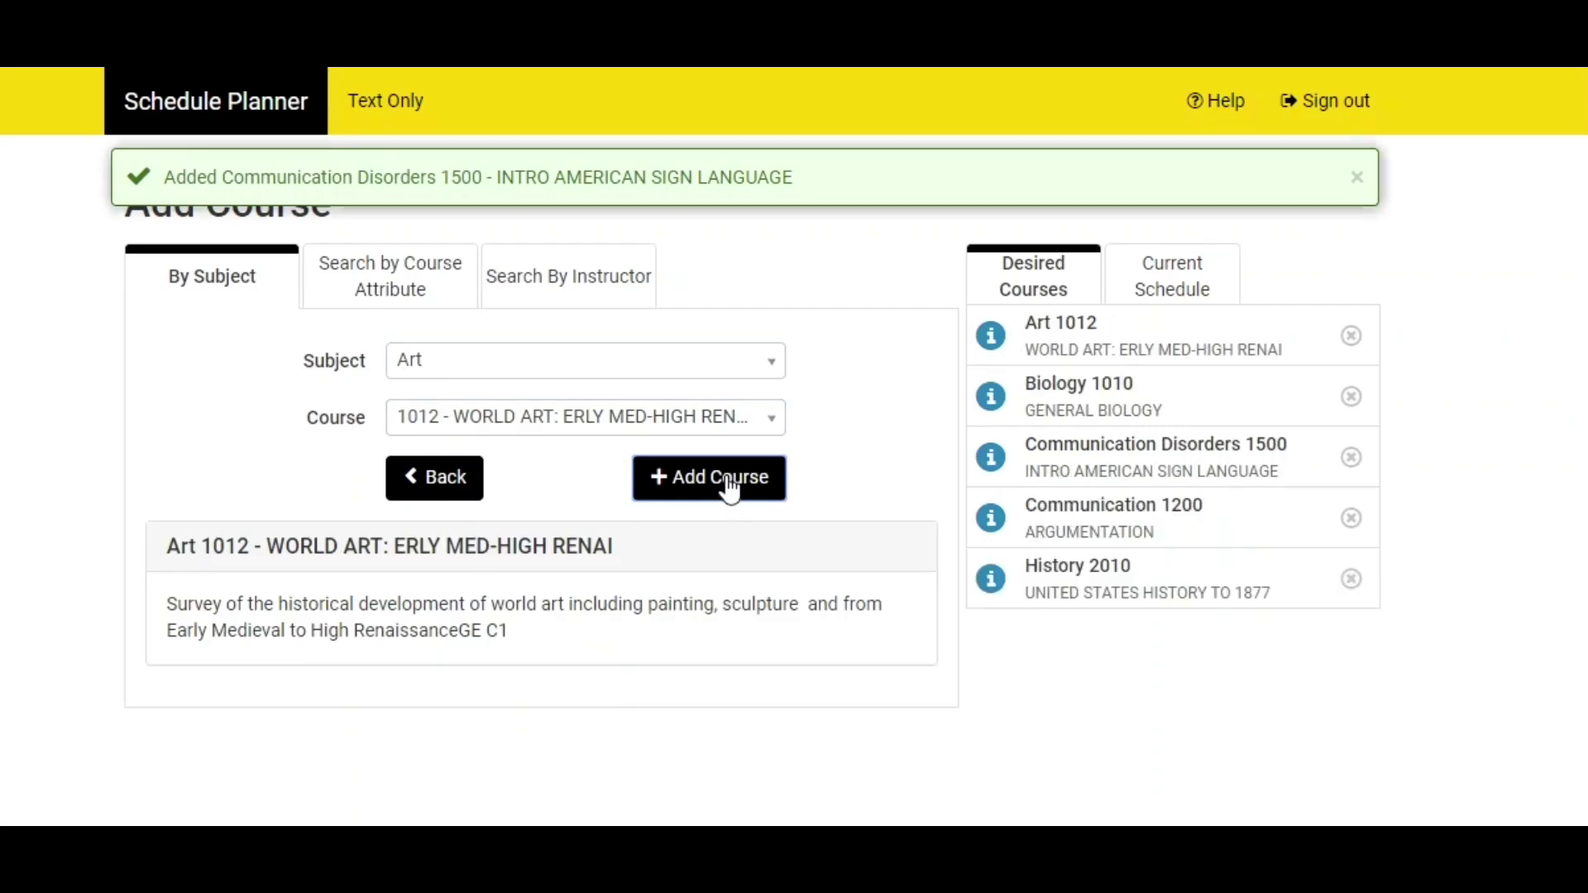
pyautogui.click(437, 481)
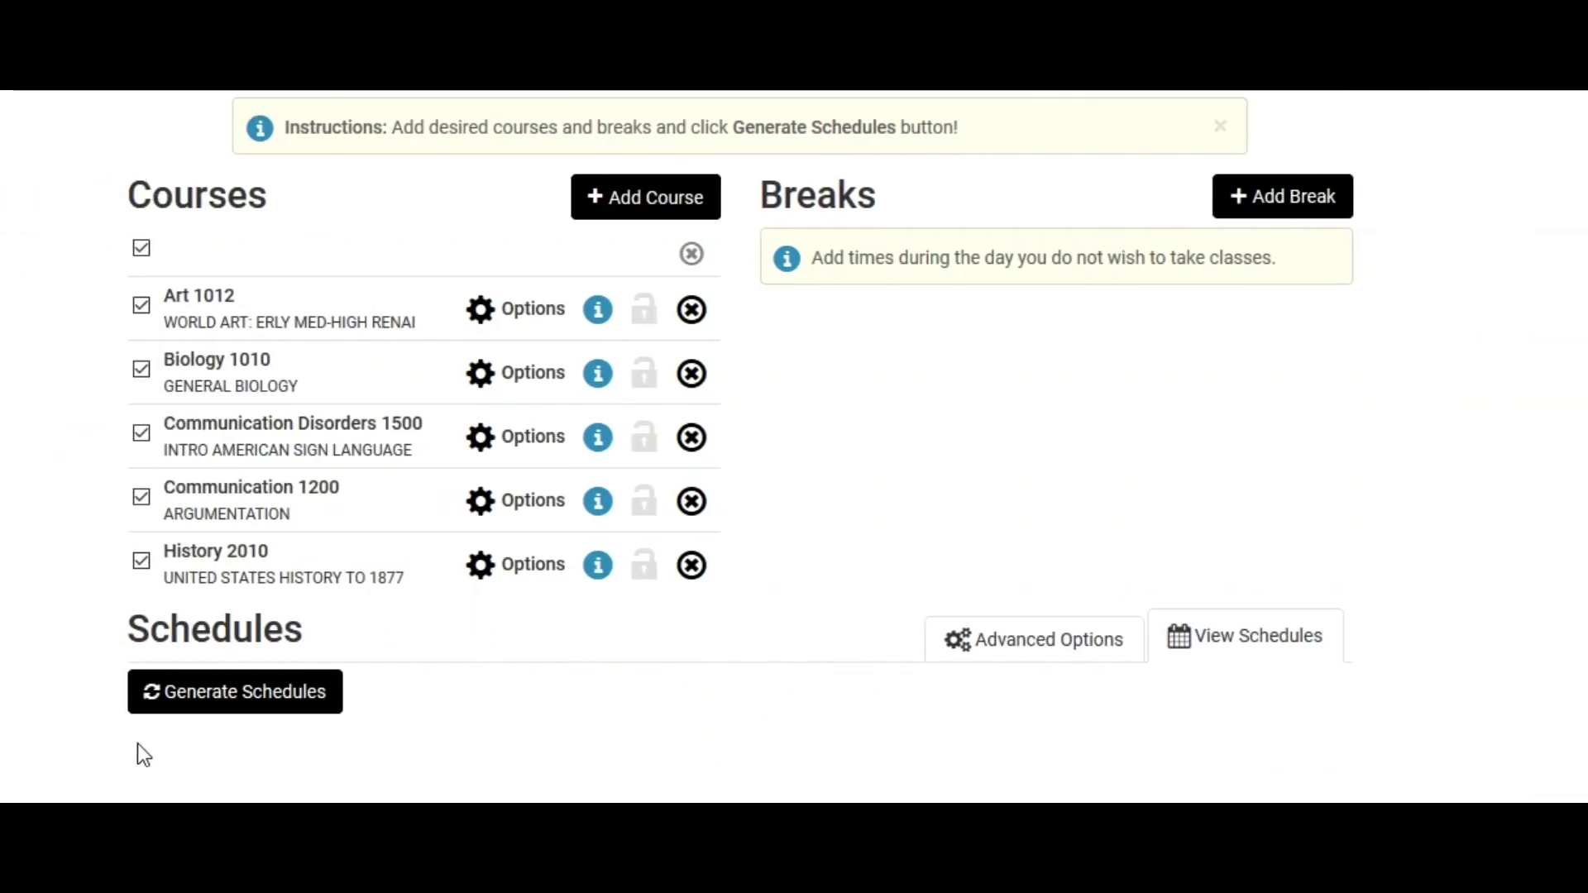
# - Generate schedules and compare schedules 1, 2 and 3 side by side
pyautogui.click(231, 711)
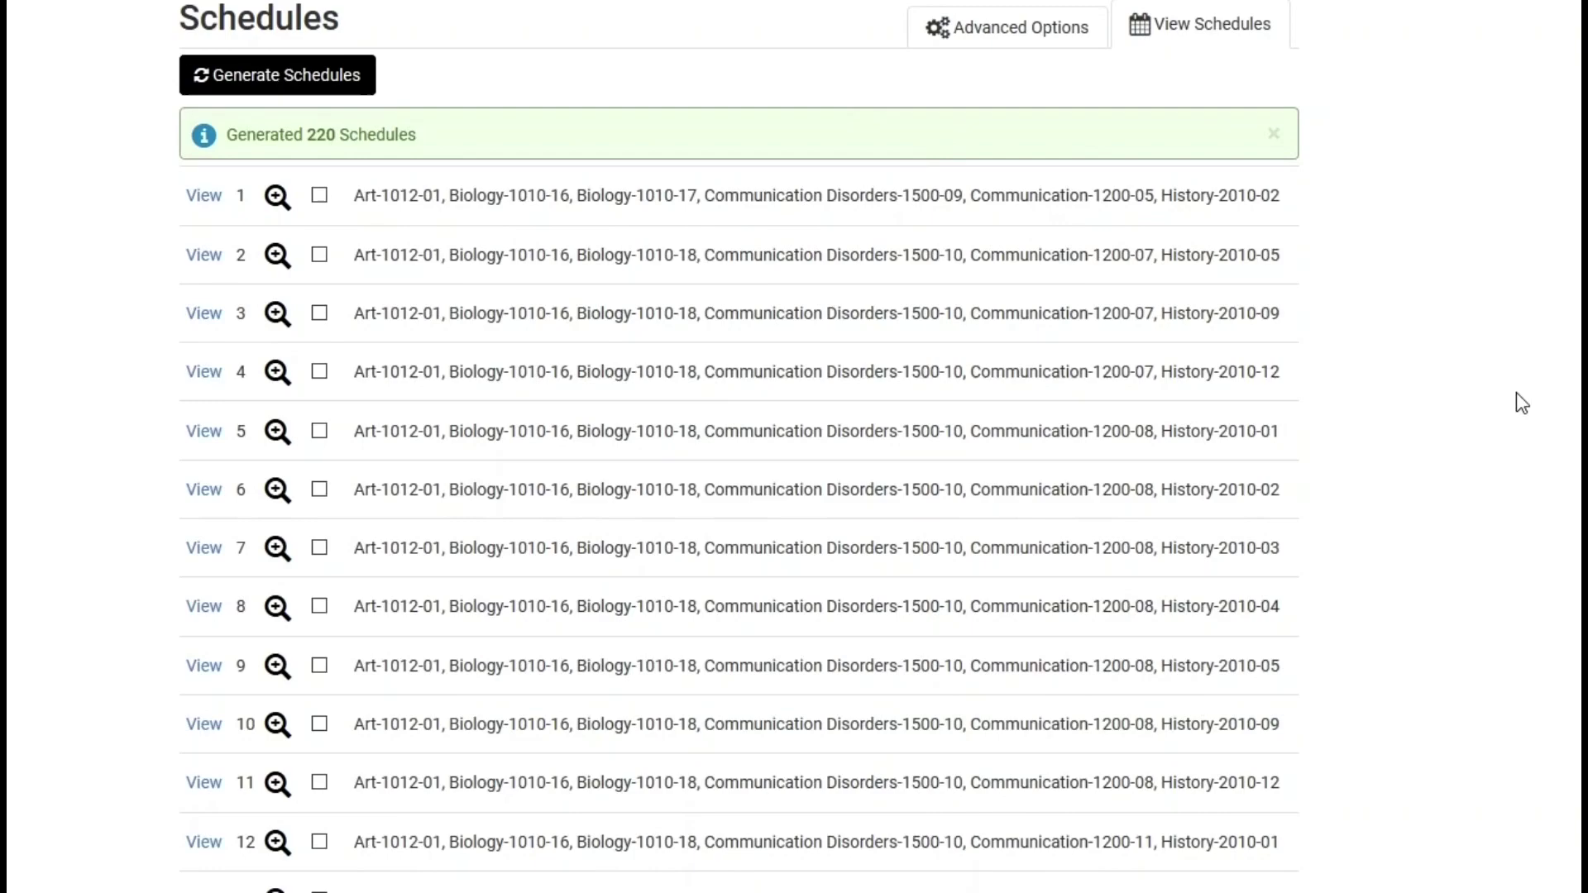
pyautogui.scroll(-1, 1516, 397)
pyautogui.scroll(-1, 1516, 397)
pyautogui.scroll(-2, 1516, 398)
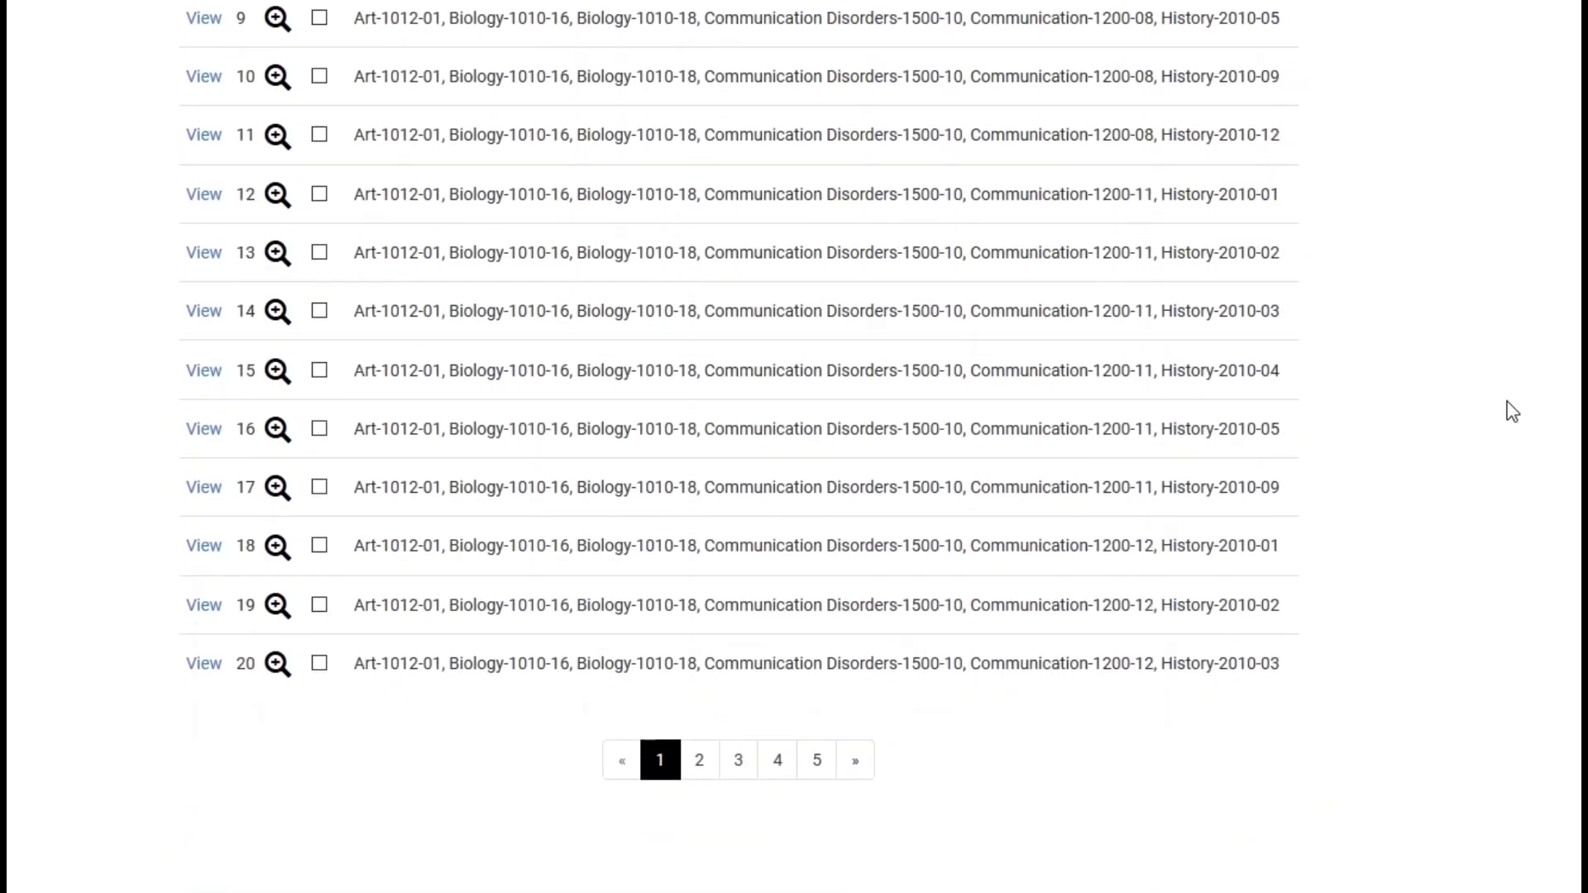
pyautogui.scroll(2, 1489, 421)
pyautogui.scroll(2, 1489, 422)
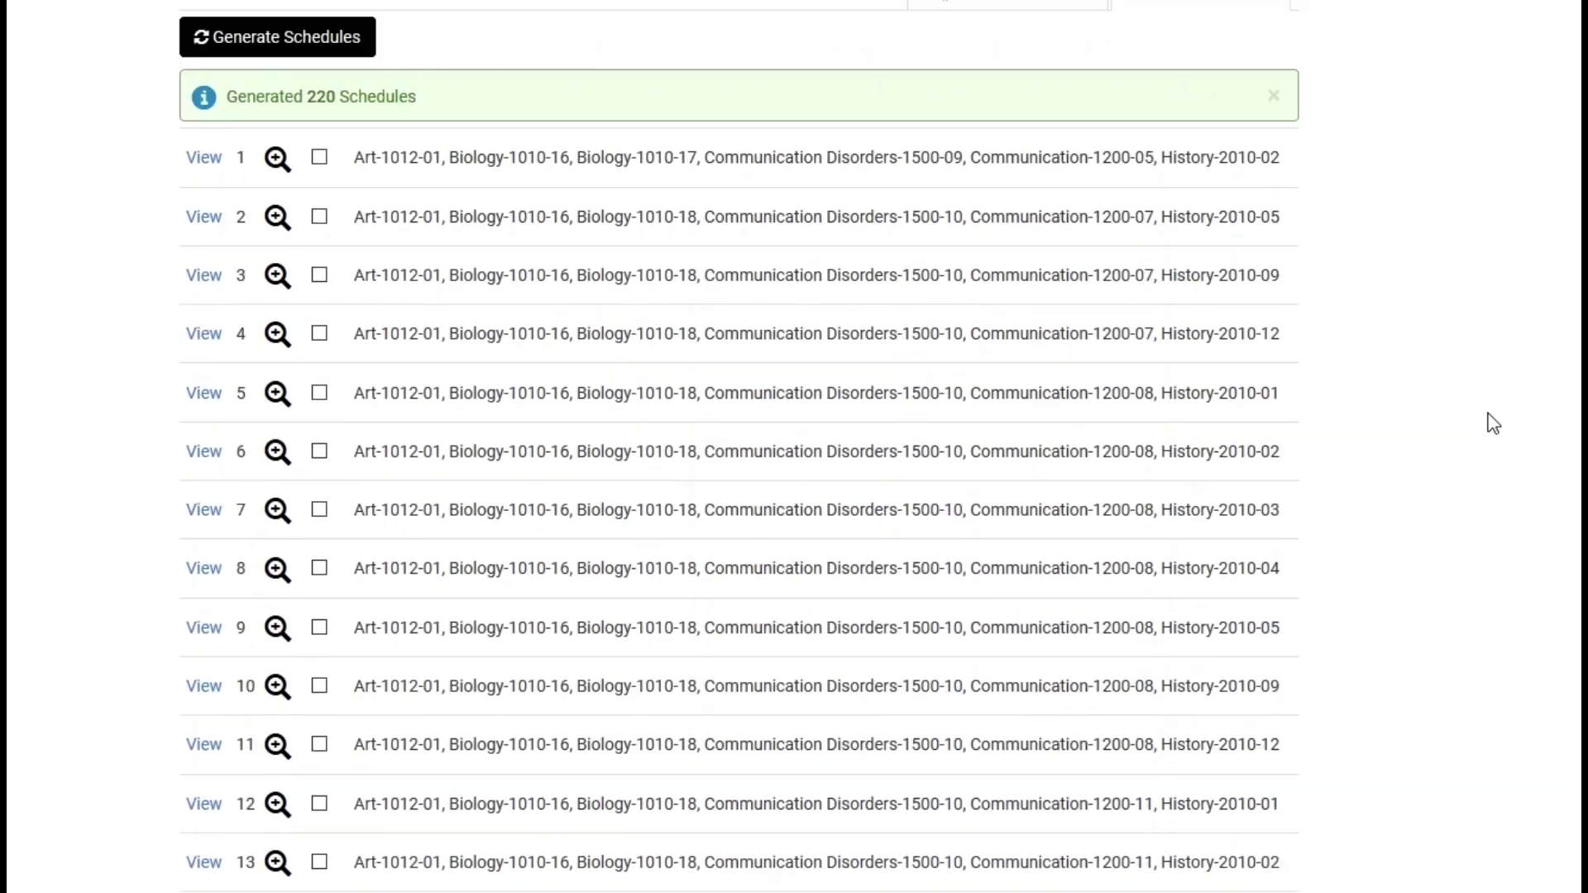
pyautogui.scroll(2, 1488, 422)
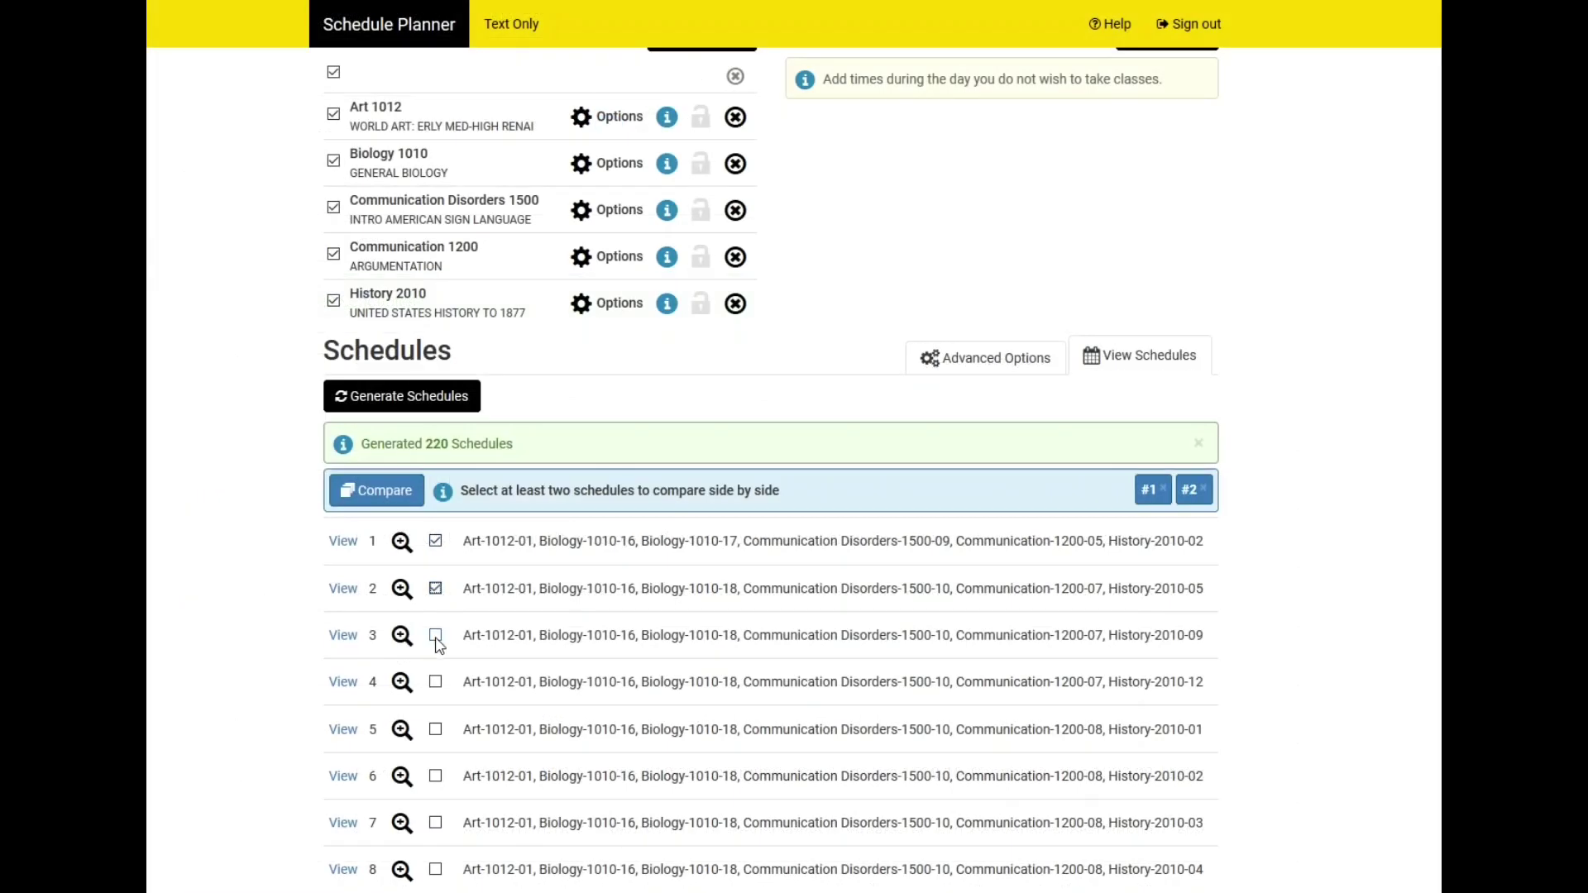
pyautogui.click(436, 636)
pyautogui.click(384, 495)
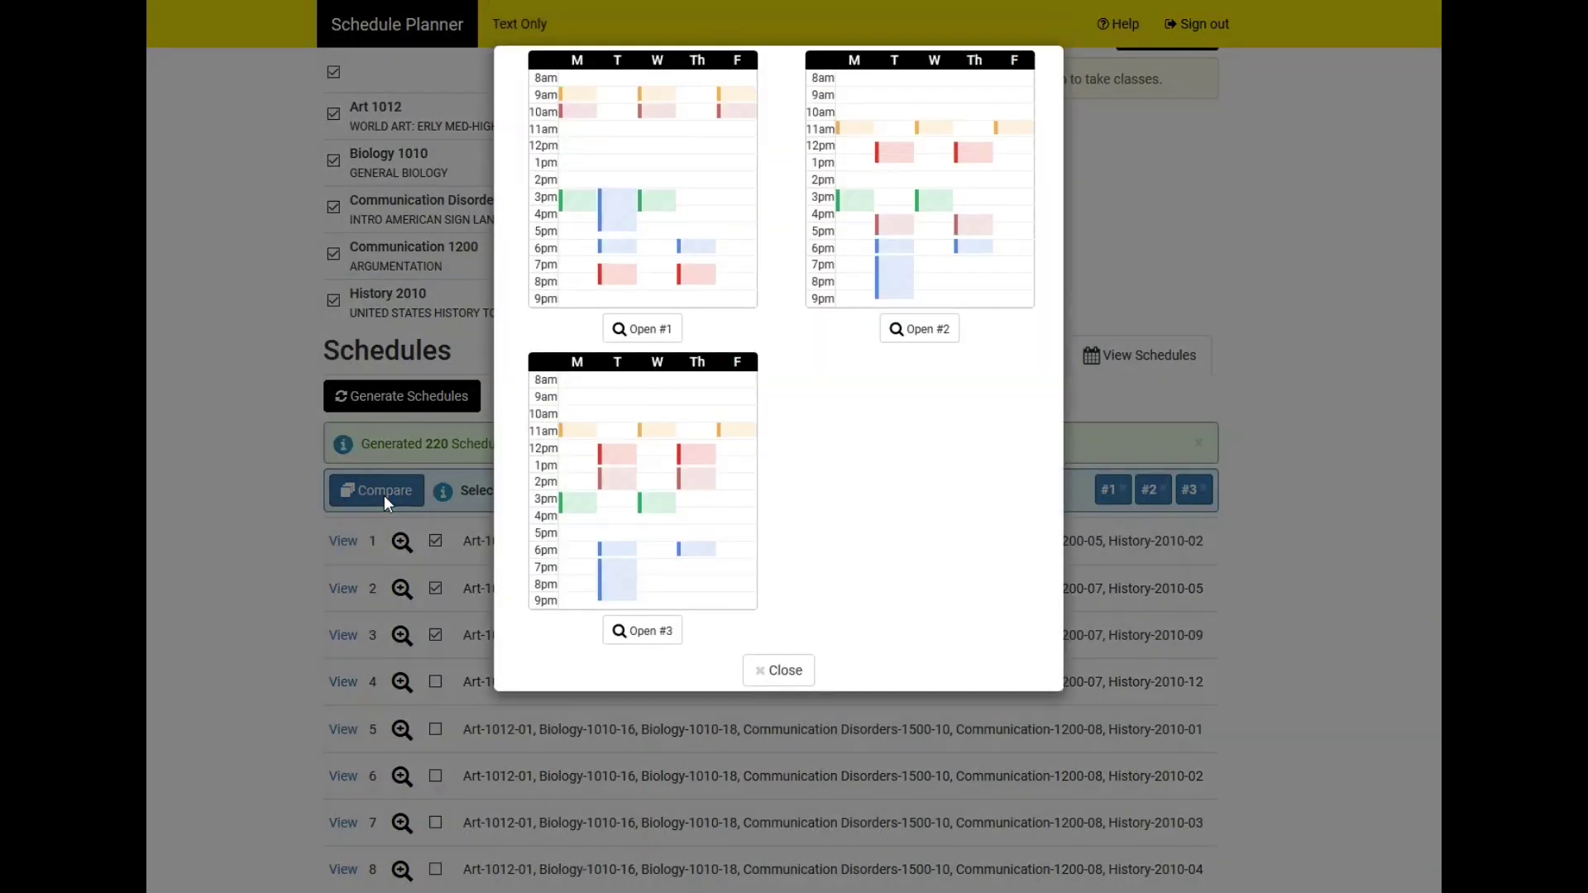
# - View schedule 1's full details and step forward through the next generated schedules
pyautogui.click(778, 670)
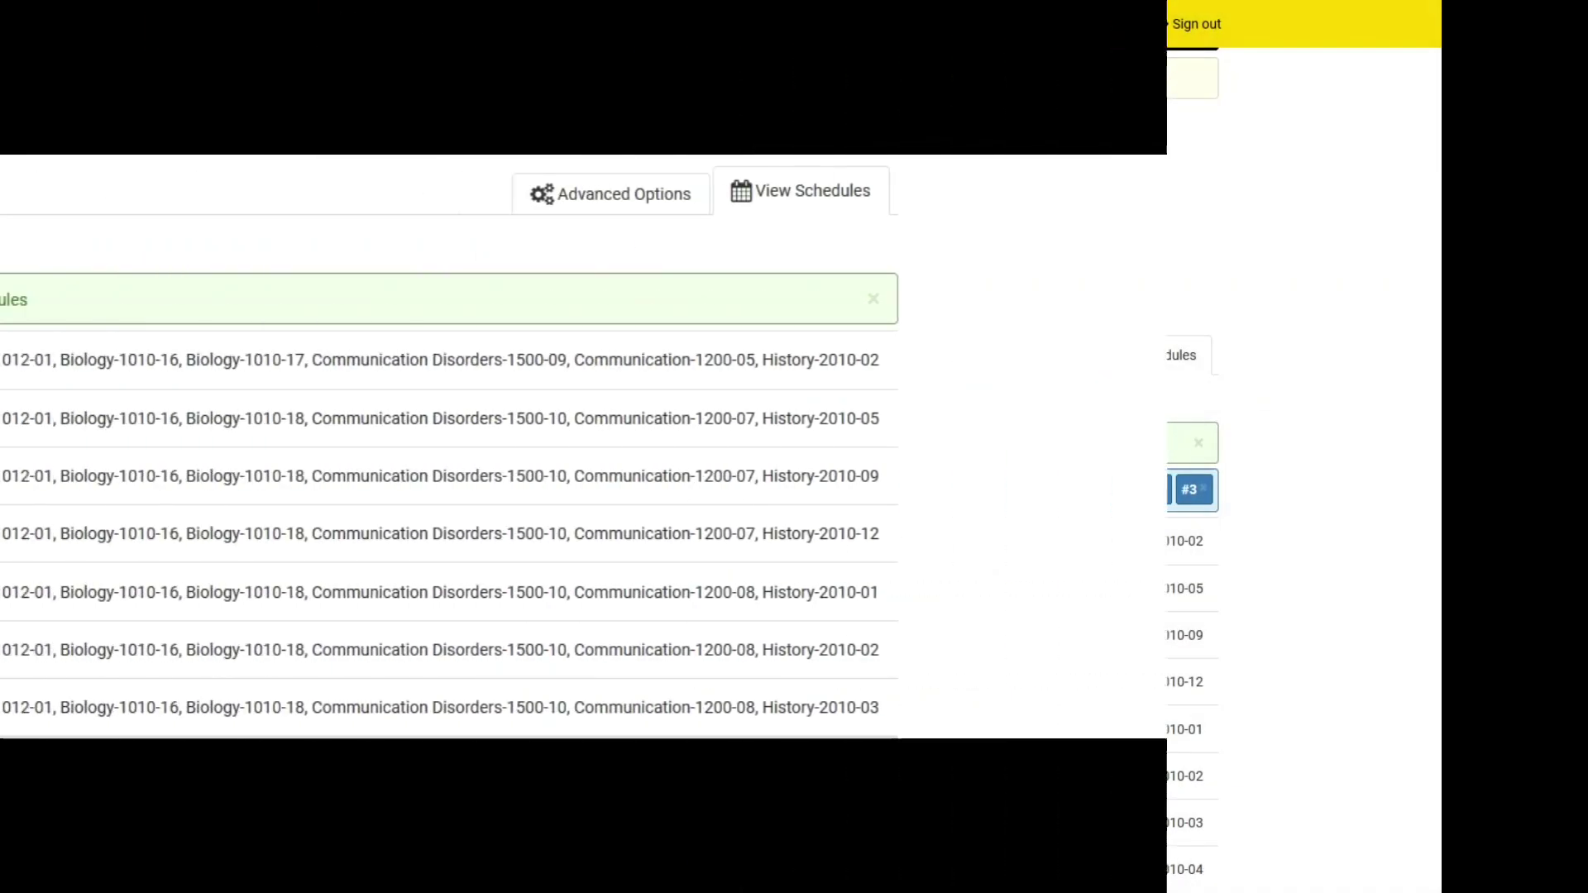
pyautogui.click(239, 370)
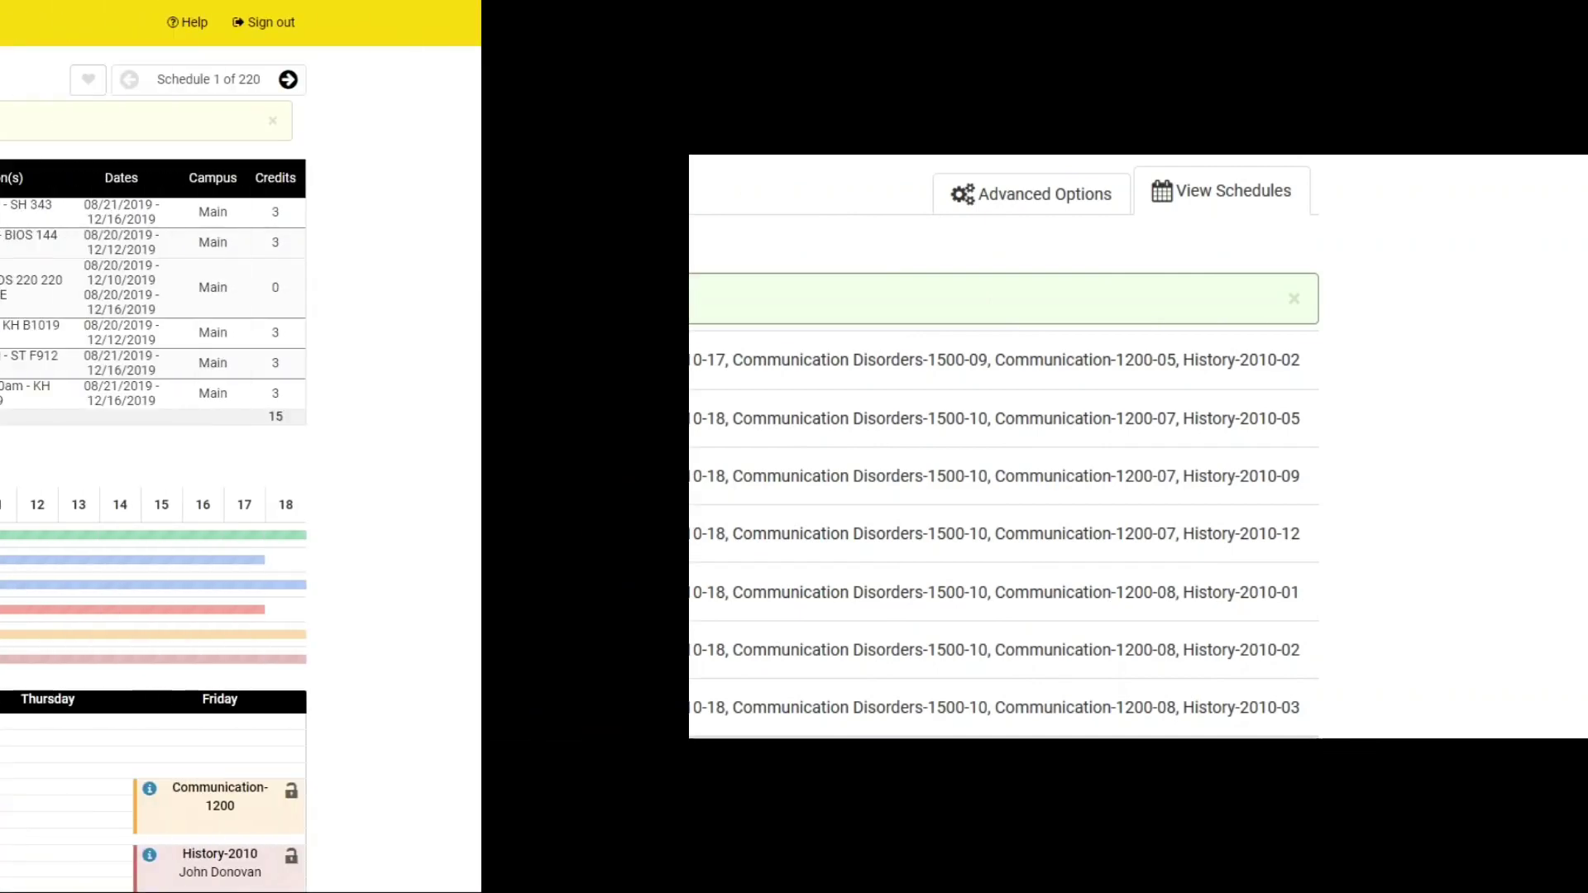
pyautogui.scroll(-2, 1244, 511)
pyautogui.scroll(-3, 1243, 511)
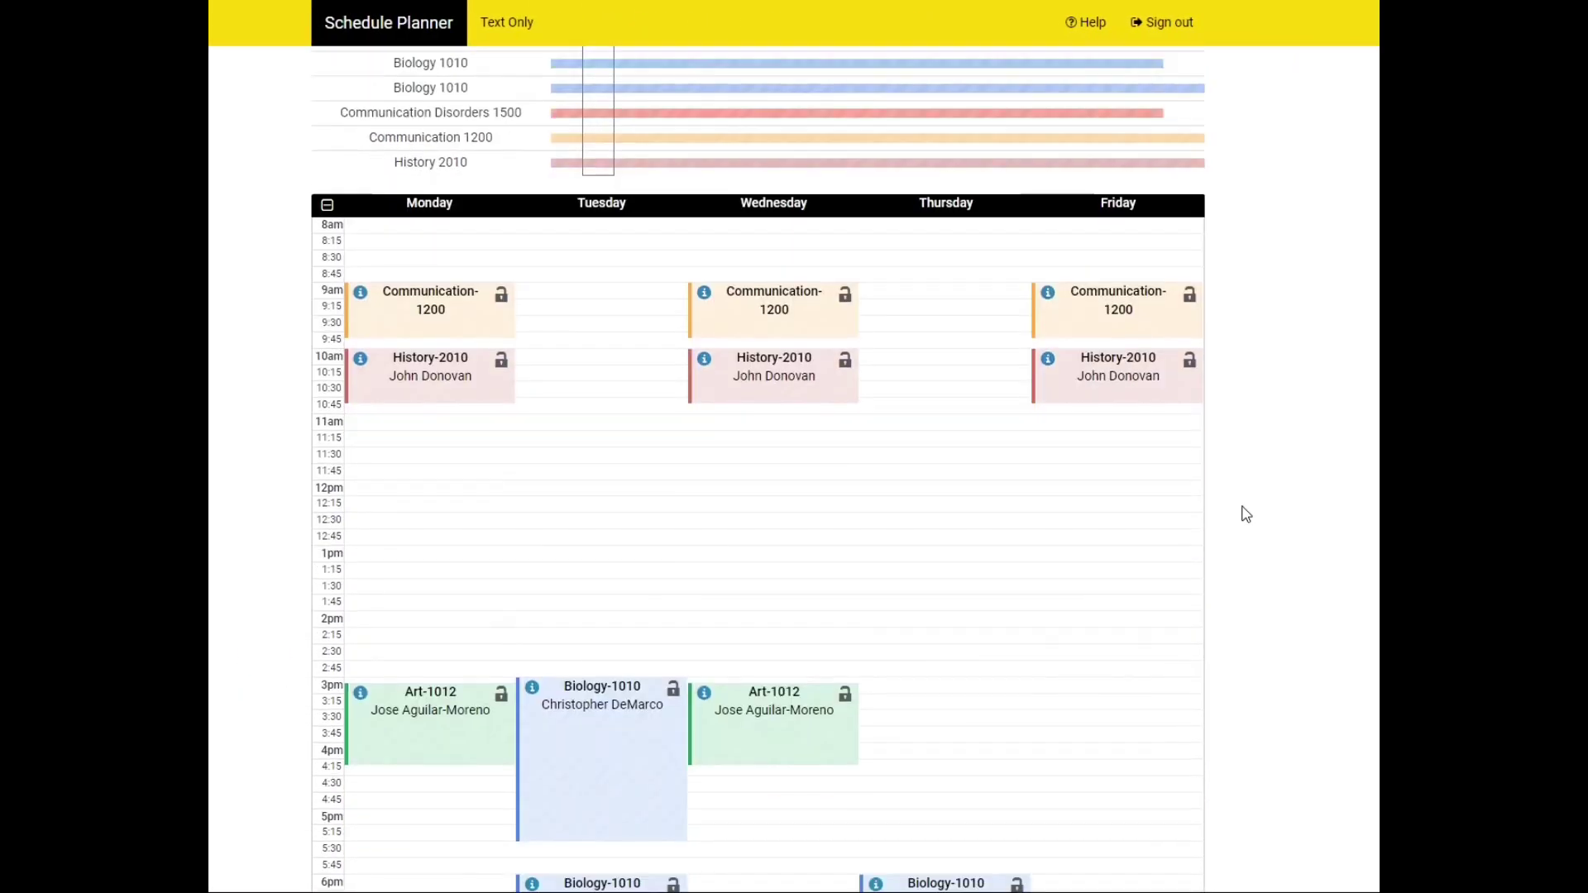
pyautogui.scroll(-3, 1244, 512)
pyautogui.scroll(2, 1244, 511)
pyautogui.scroll(3, 1243, 511)
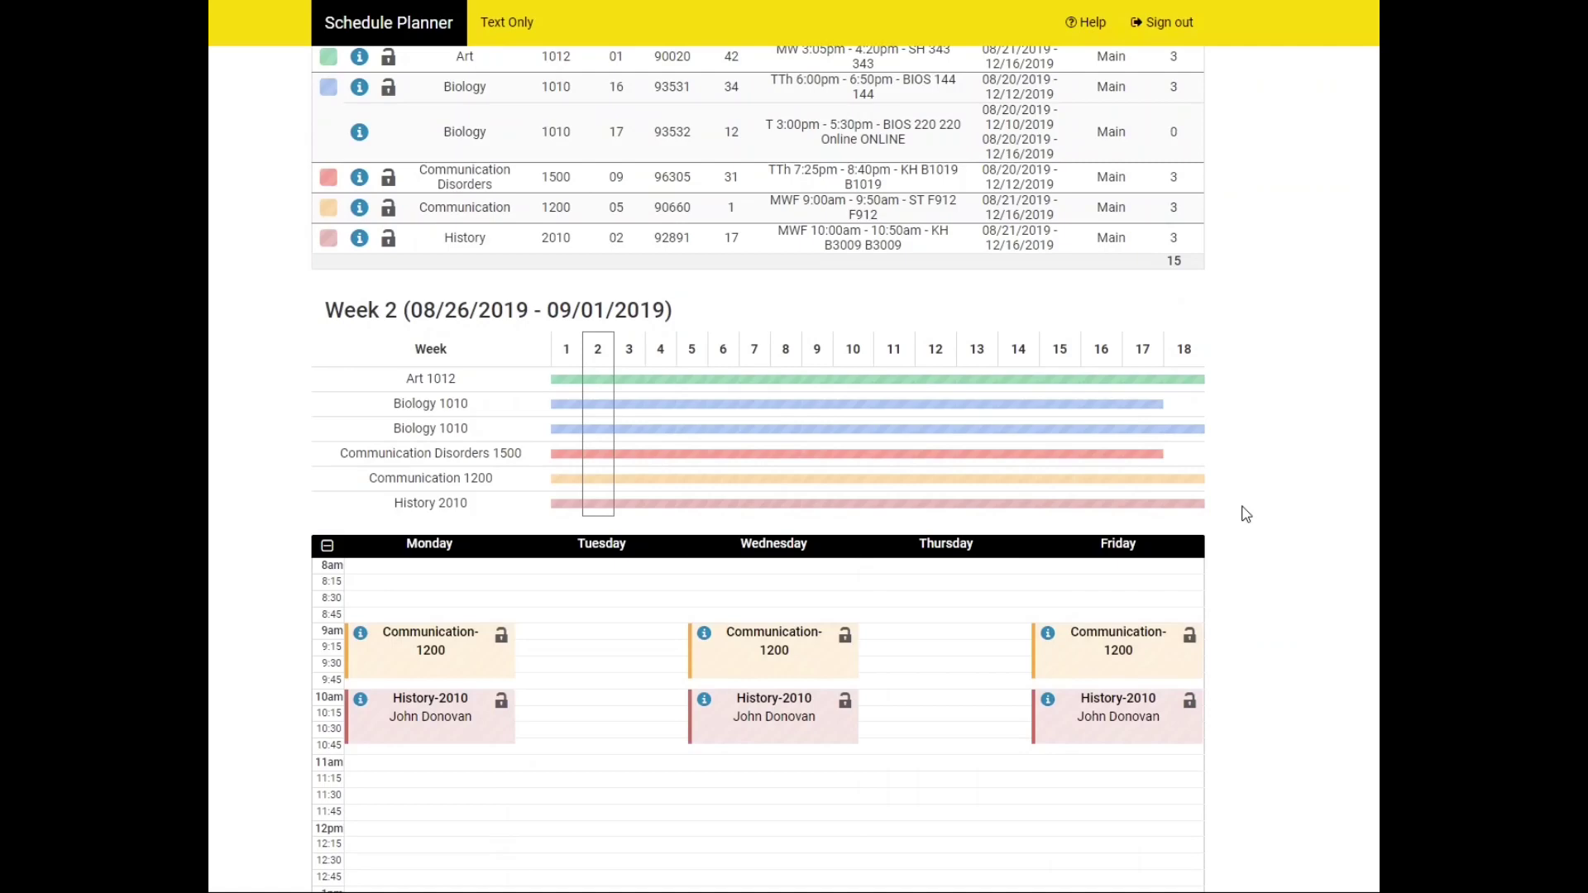
pyautogui.scroll(1, 1244, 512)
pyautogui.click(1185, 80)
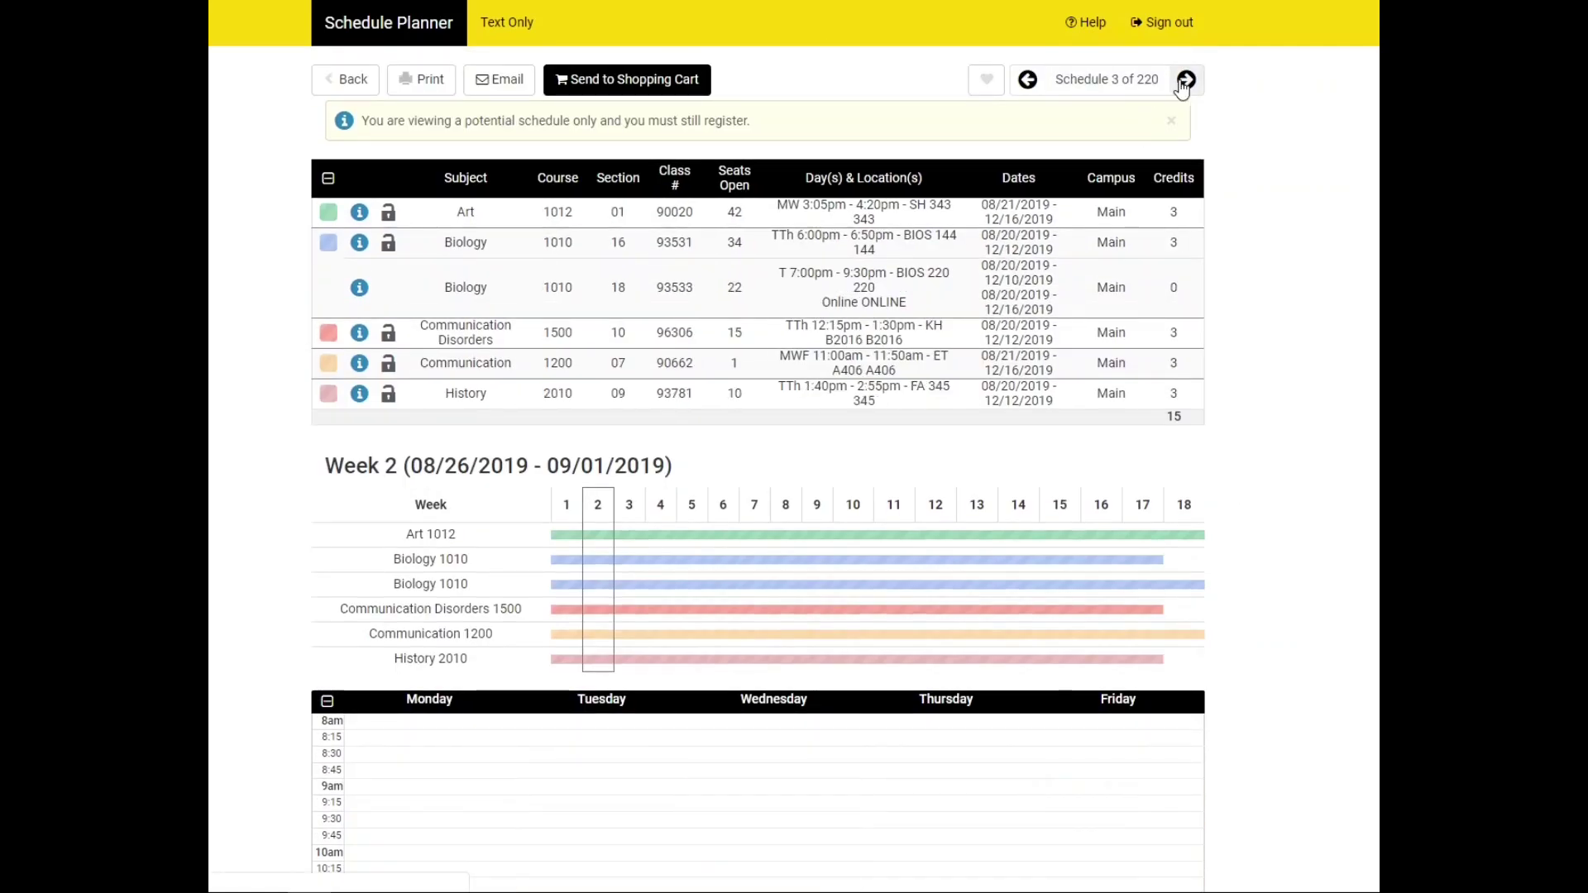
pyautogui.click(1185, 80)
pyautogui.scroll(-3, 1222, 326)
pyautogui.scroll(5, 1222, 326)
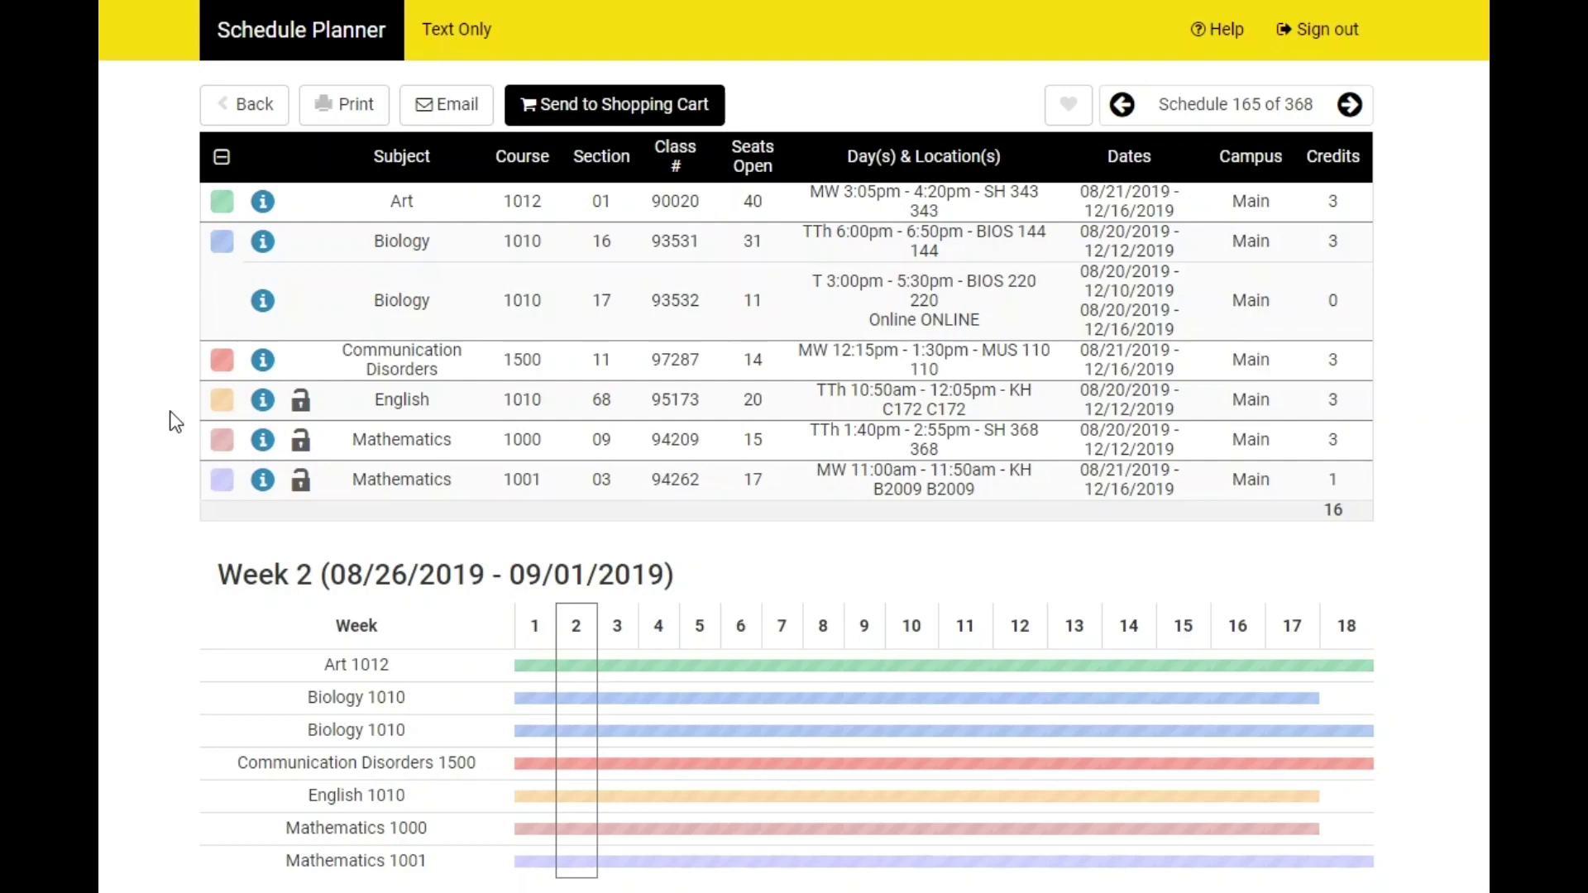
pyautogui.click(256, 402)
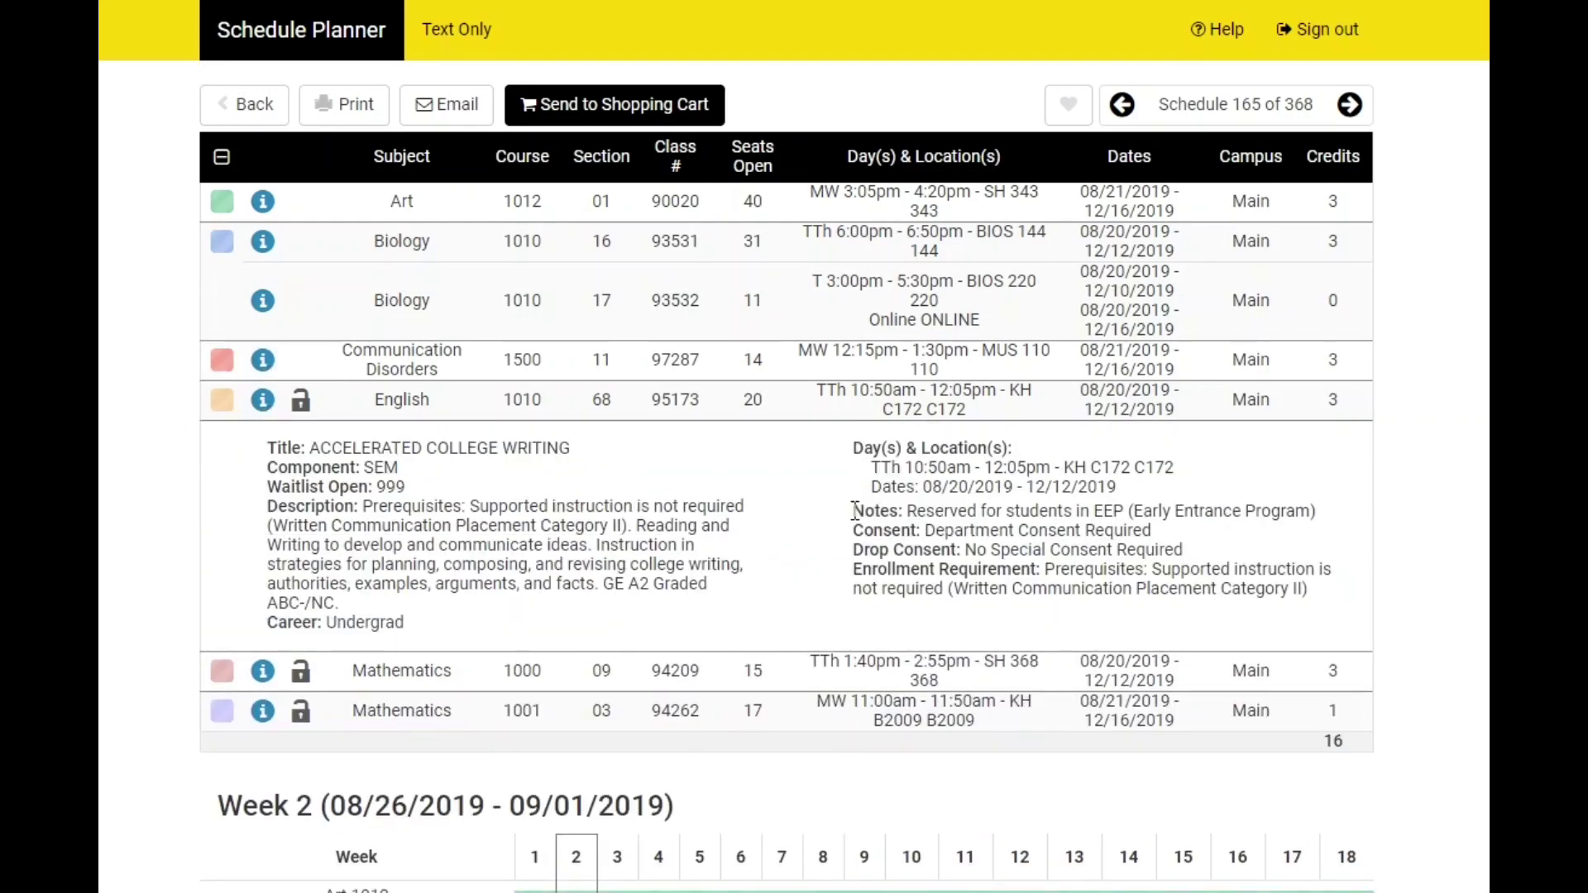
pyautogui.moveTo(854, 512); pyautogui.dragTo(1320, 513)
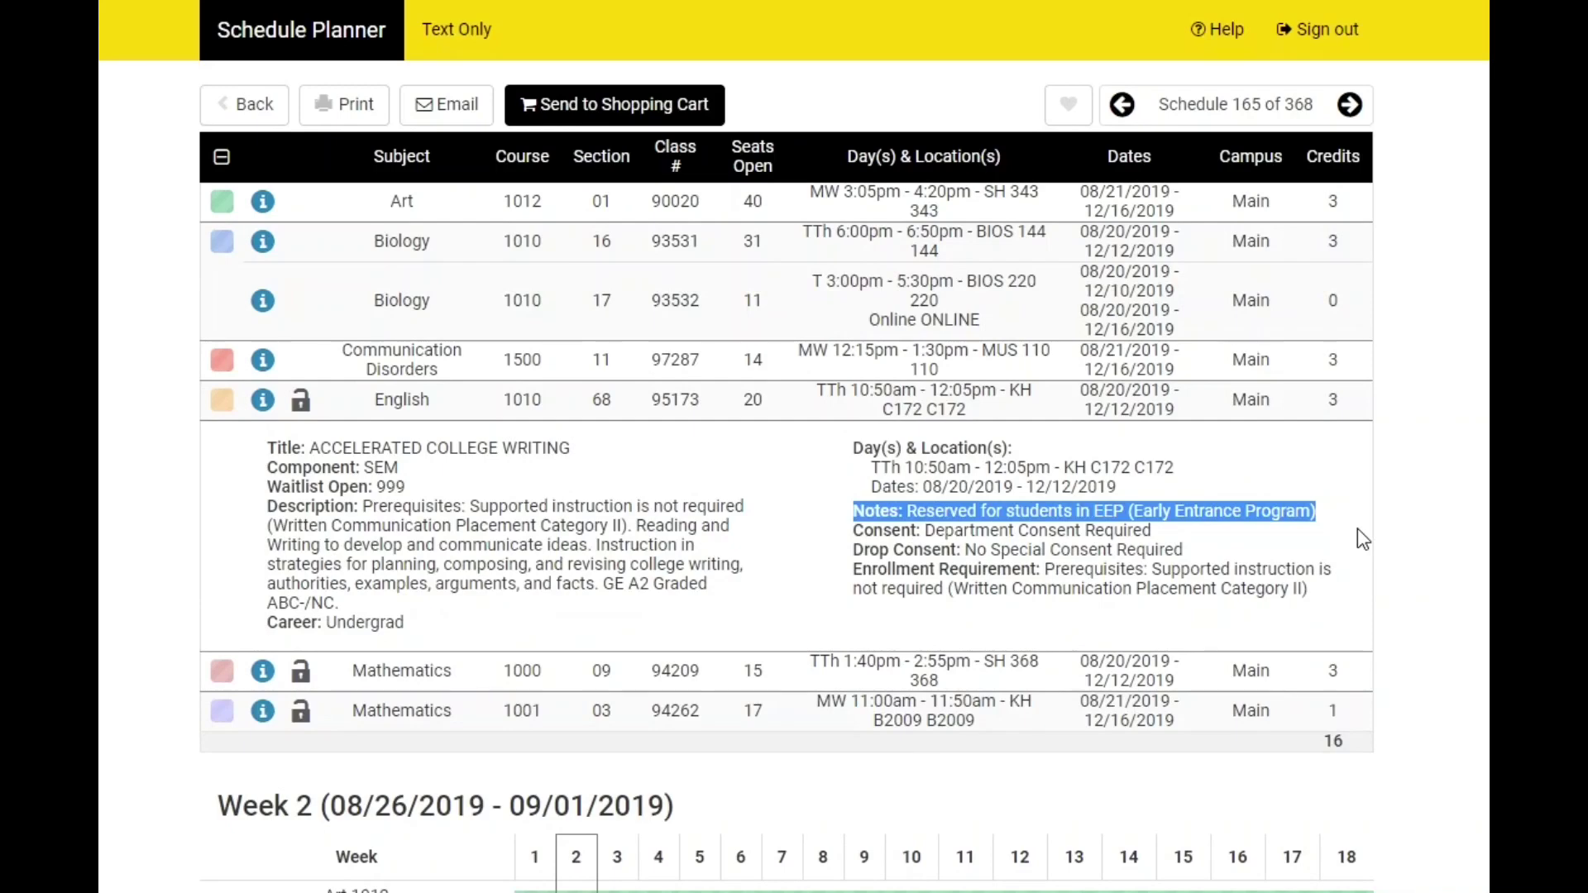
pyautogui.click(1357, 528)
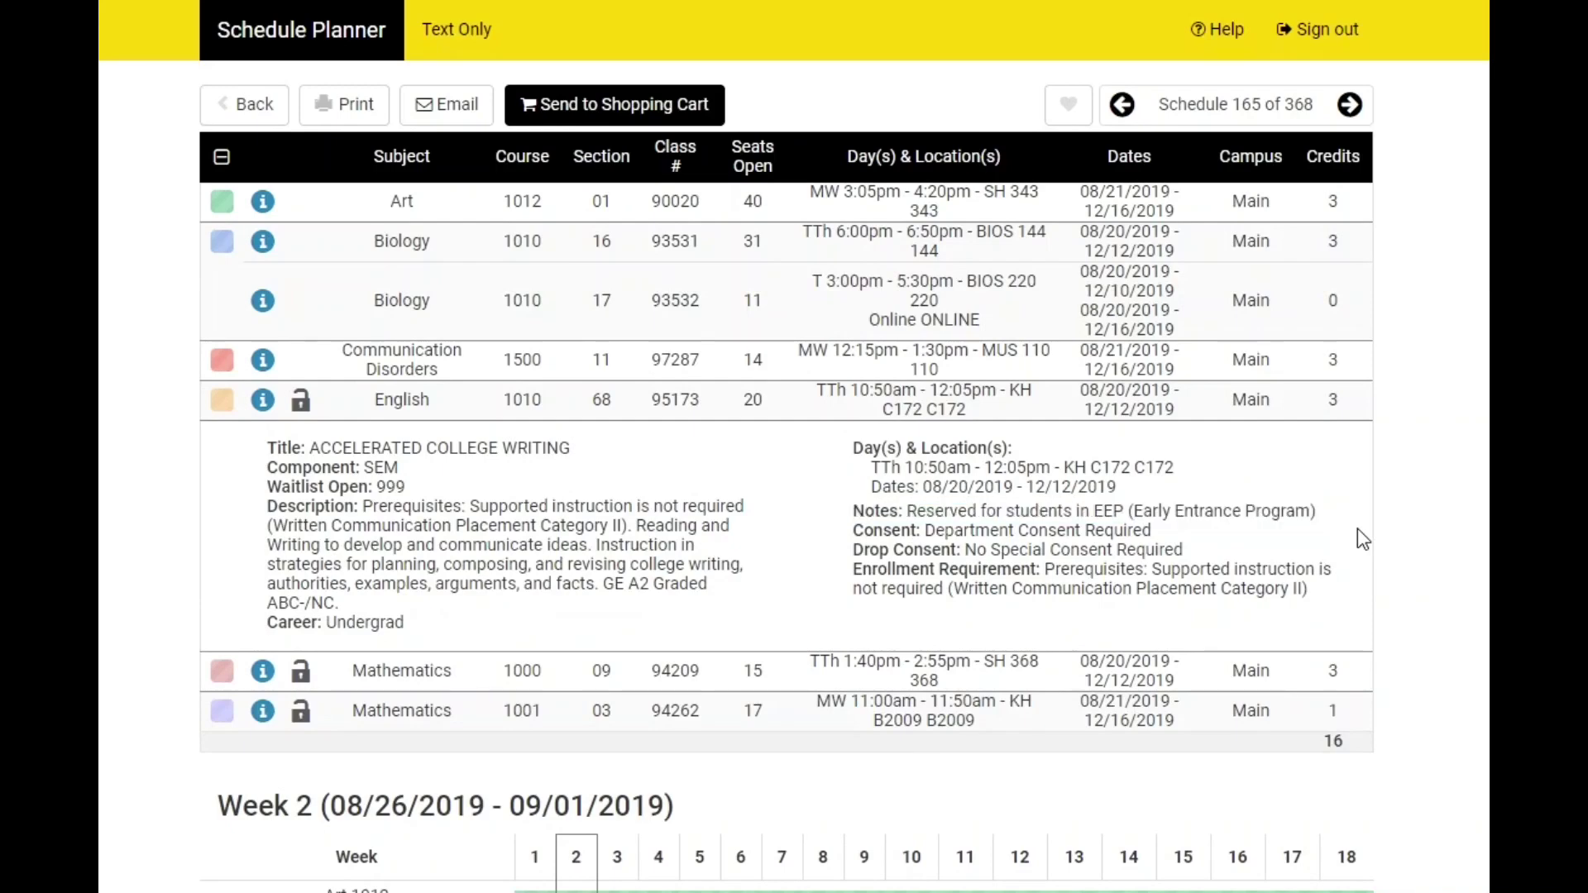
pyautogui.click(262, 404)
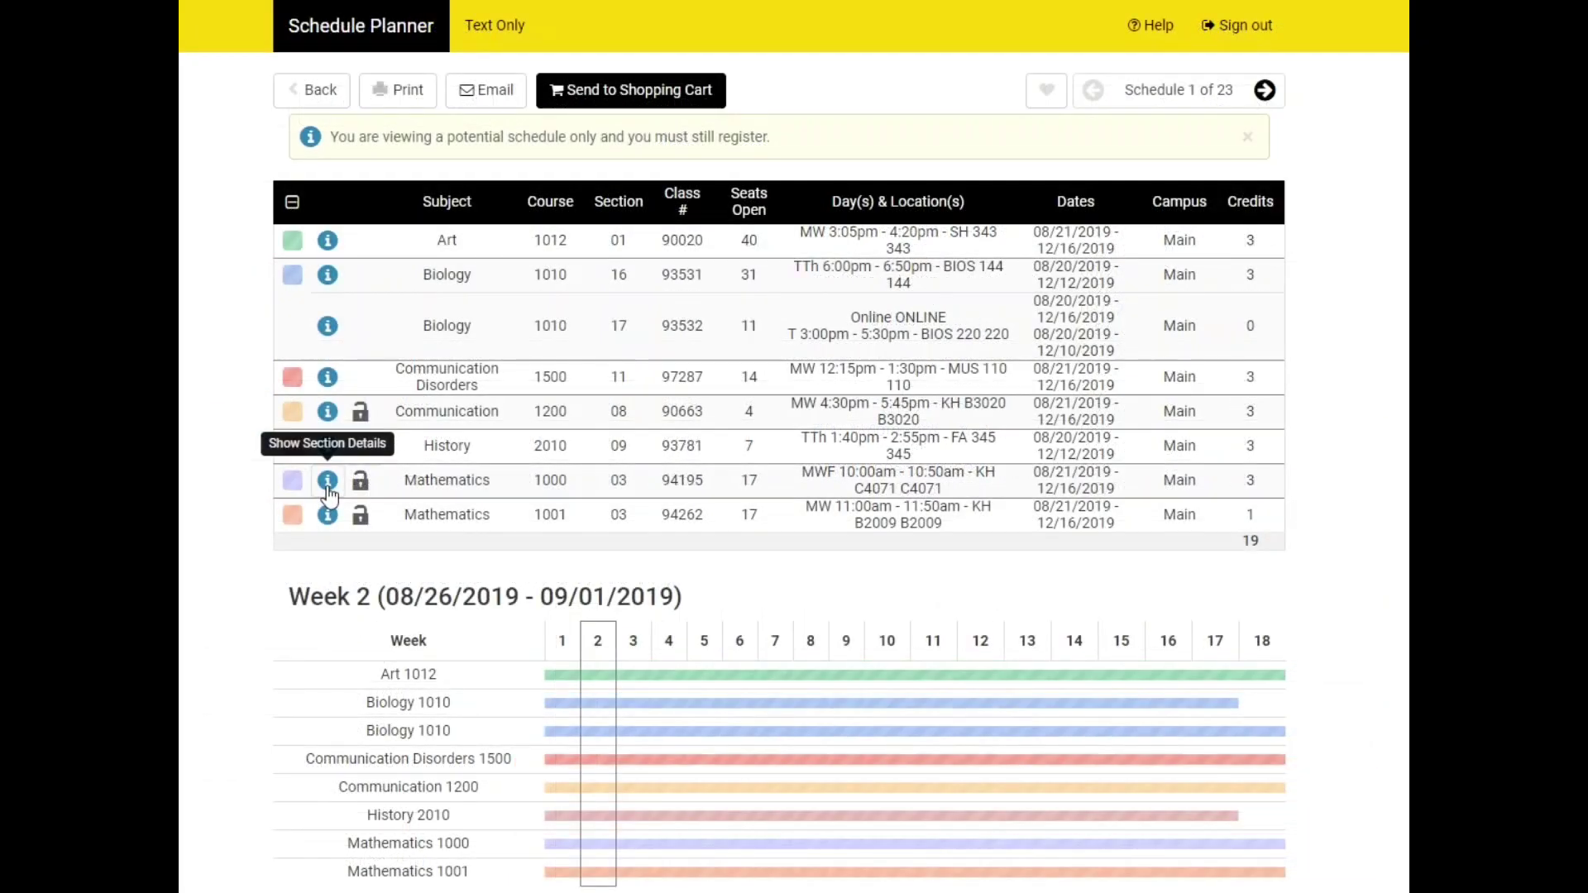
# - Show Mathematics 1000's section details and highlight its MATH 1001-03 co-requisite
pyautogui.click(328, 484)
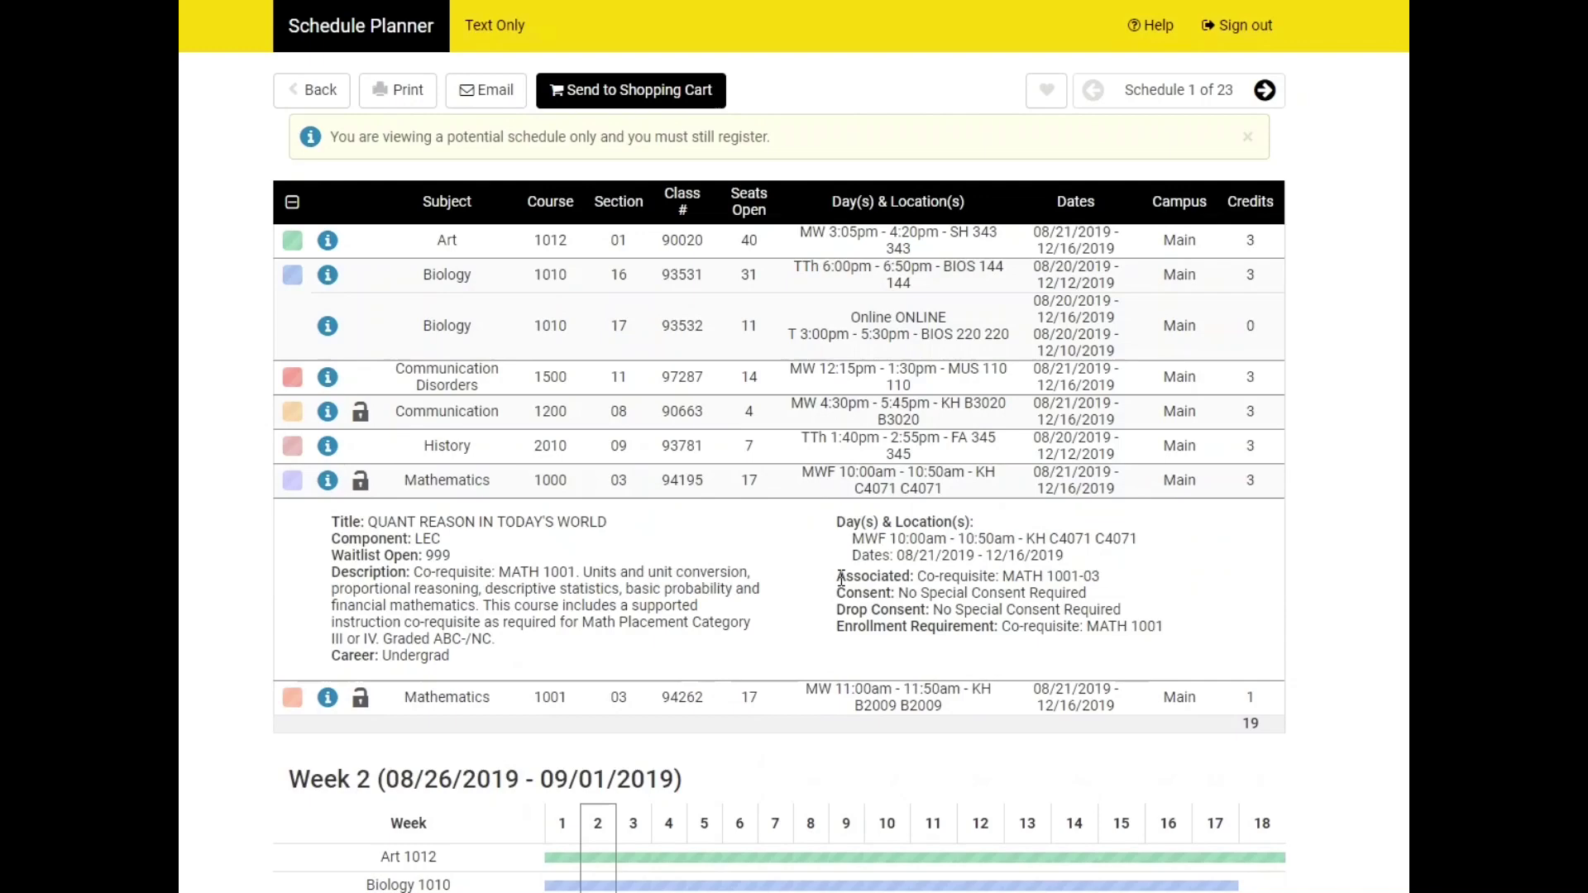
pyautogui.moveTo(840, 578); pyautogui.dragTo(1106, 583)
pyautogui.click(1057, 594)
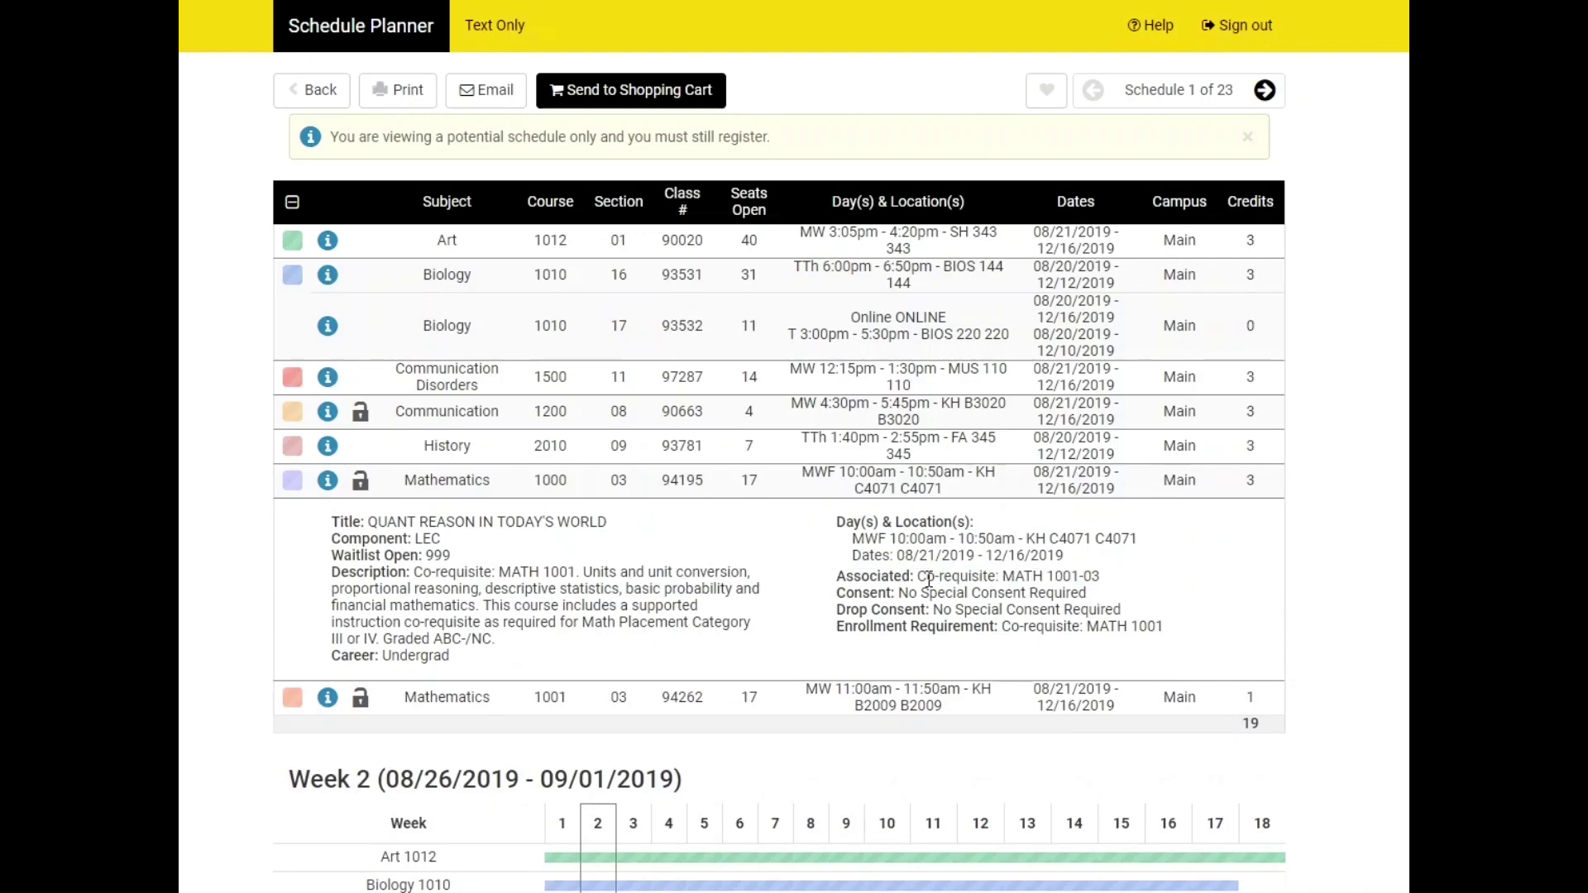
pyautogui.moveTo(918, 578); pyautogui.dragTo(993, 577)
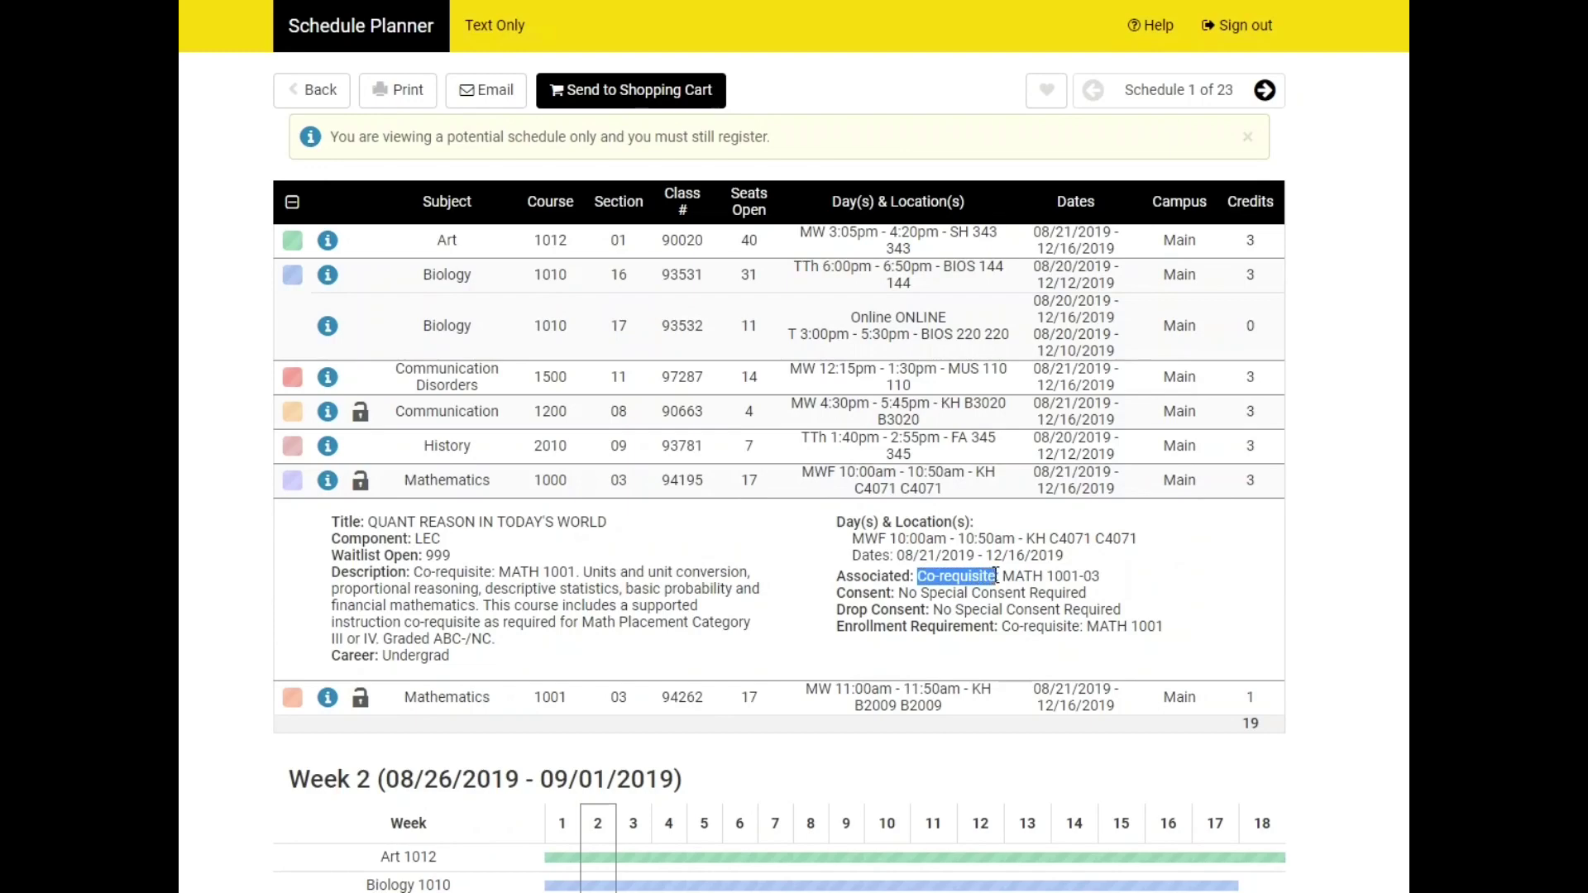
pyautogui.click(1160, 588)
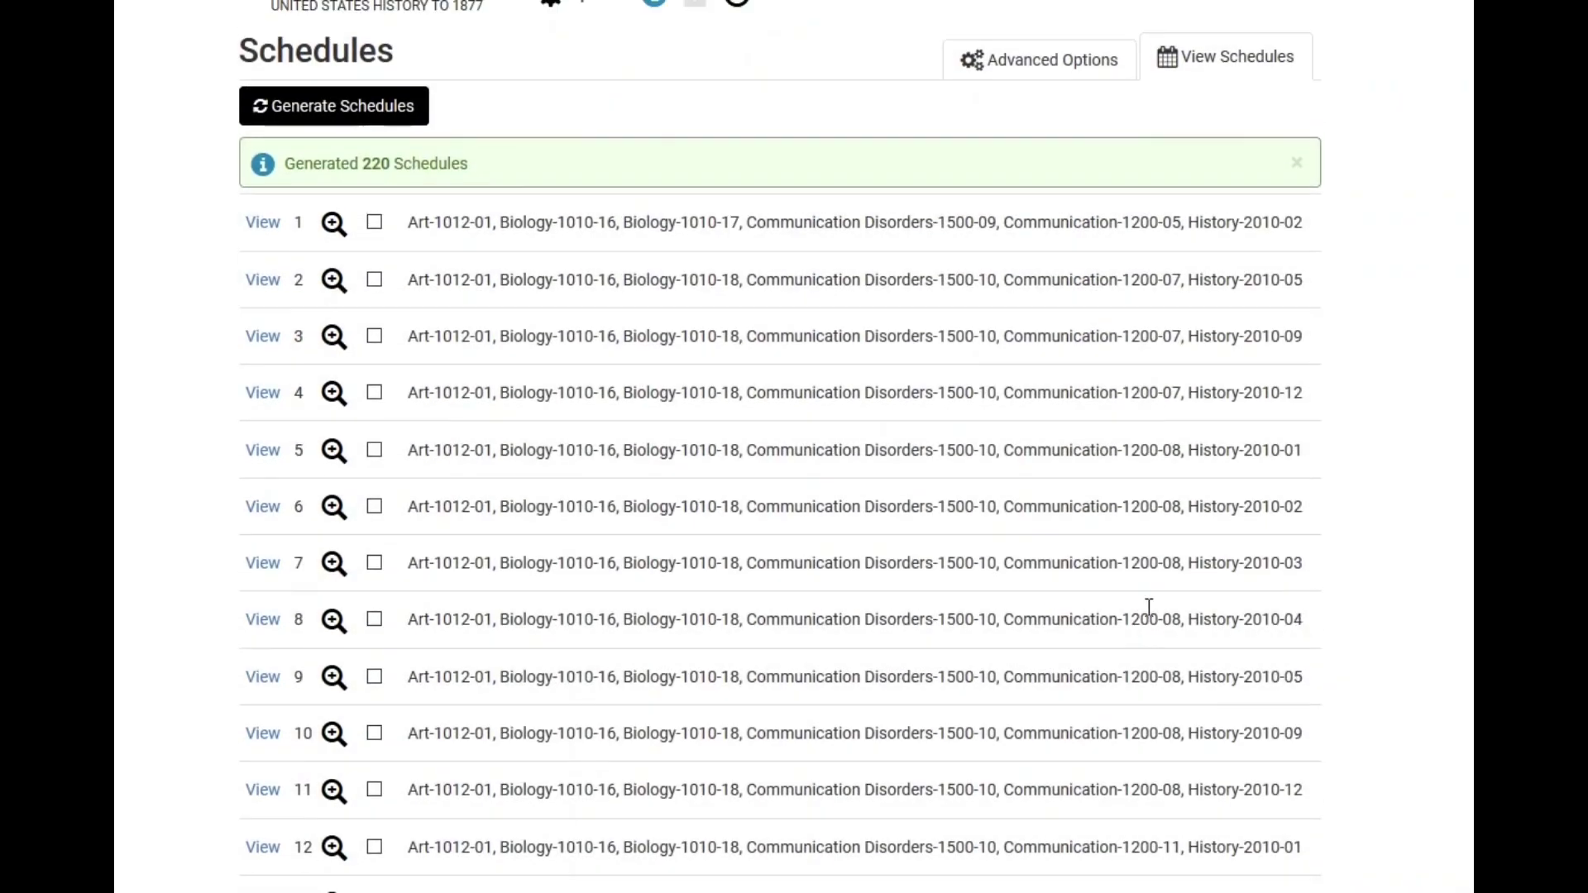
pyautogui.scroll(2, 1147, 608)
pyautogui.scroll(1, 1148, 608)
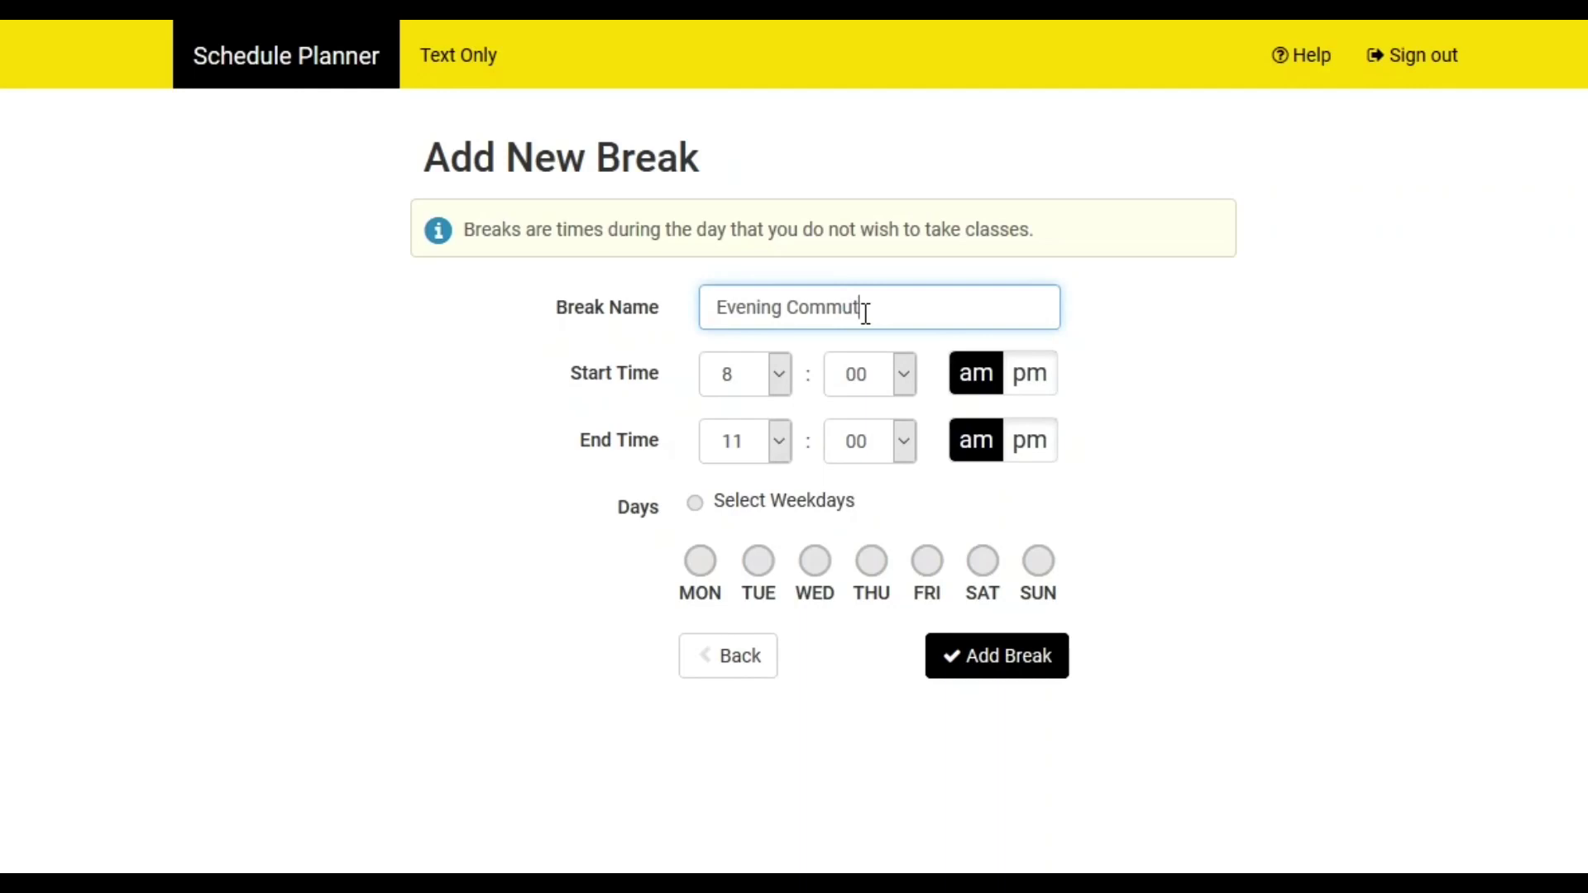
# - Set the break to 7:00pm–11:00pm on all weekdays and add it
pyautogui.click(779, 374)
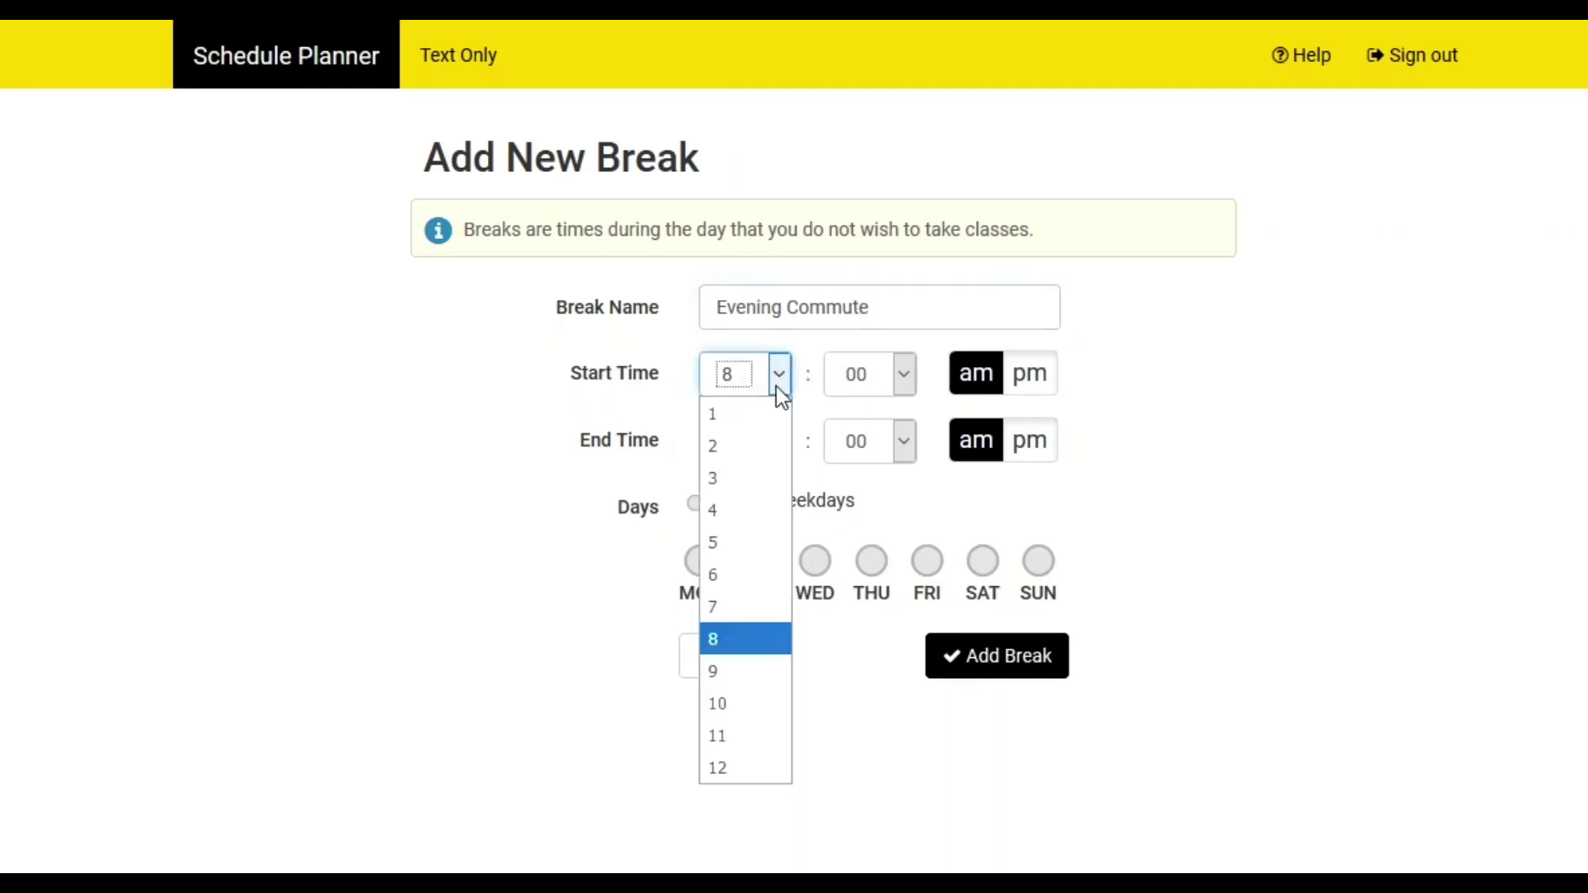
pyautogui.click(769, 606)
pyautogui.click(1029, 374)
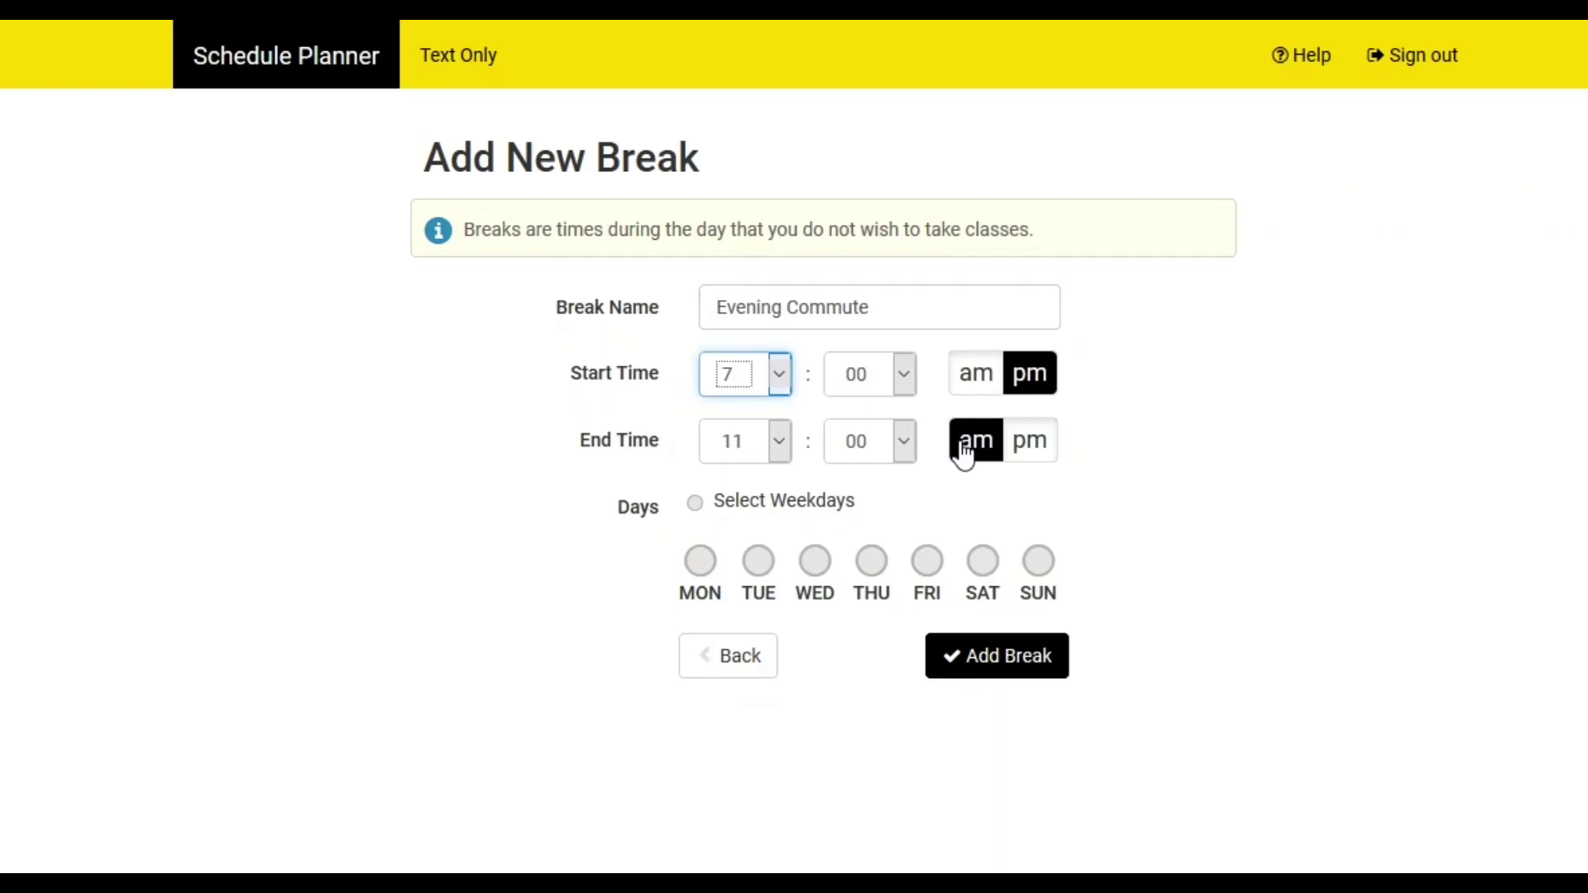
pyautogui.click(1028, 441)
pyautogui.click(697, 507)
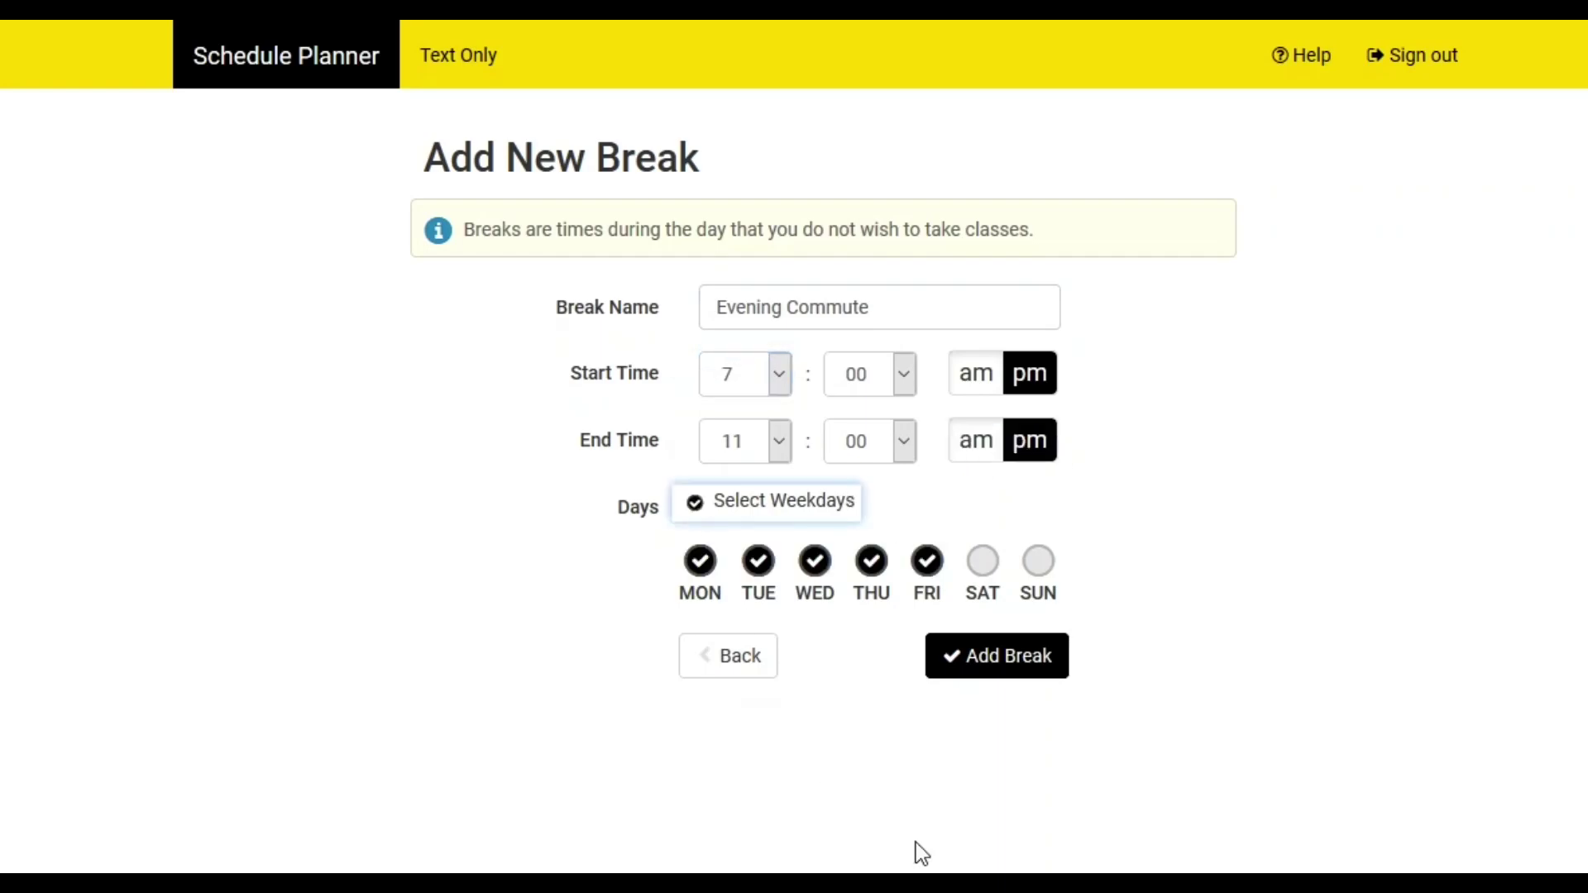
pyautogui.click(1003, 658)
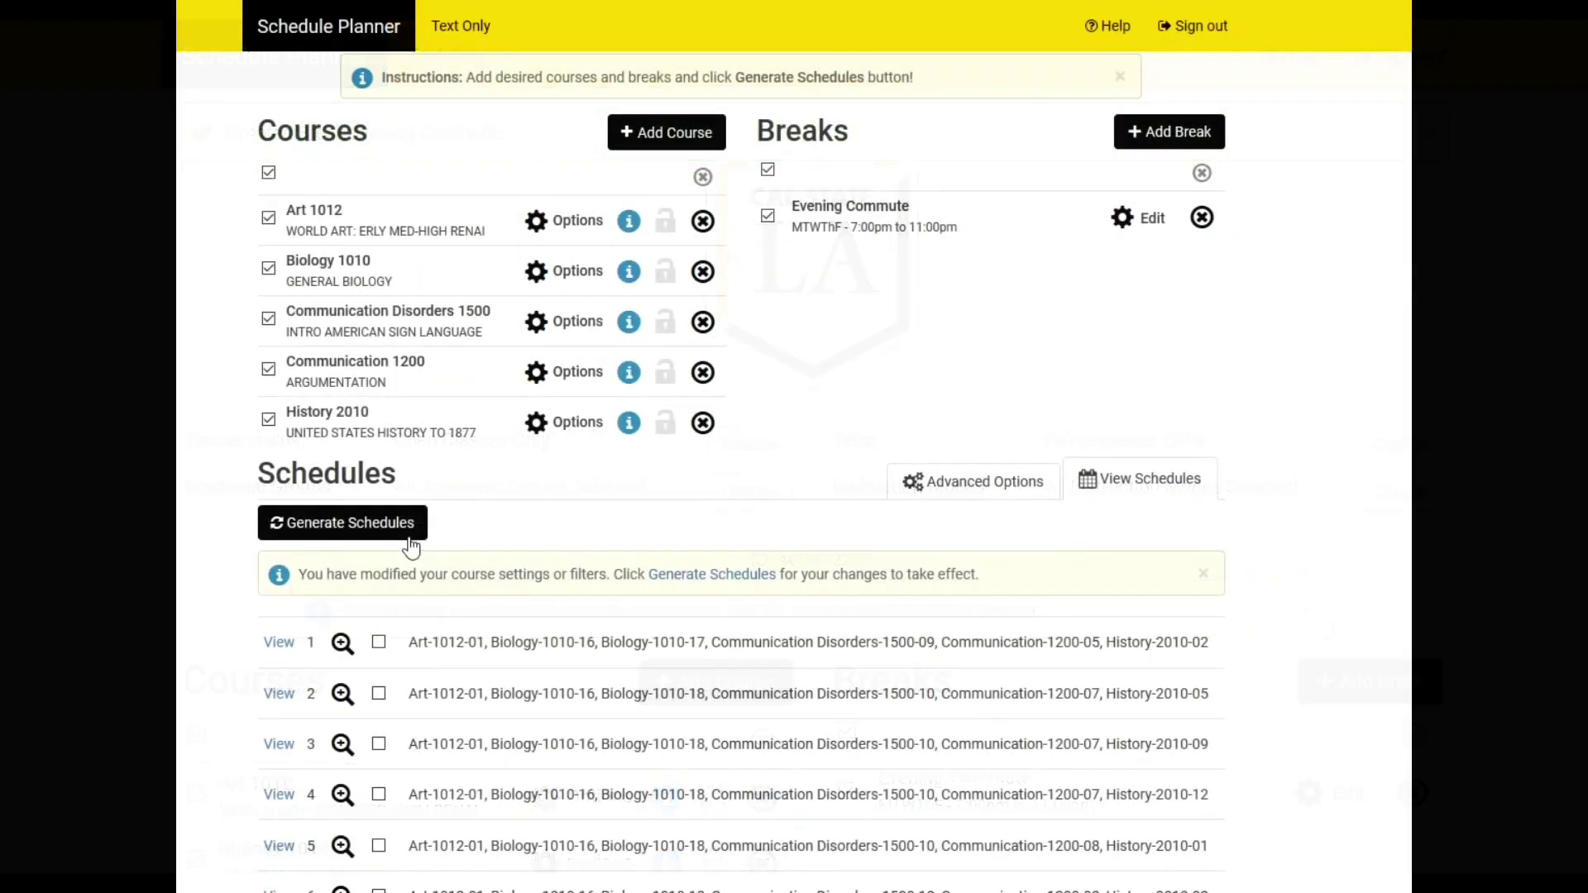
# - Regenerate schedules with the Evening Commute break included
pyautogui.click(409, 532)
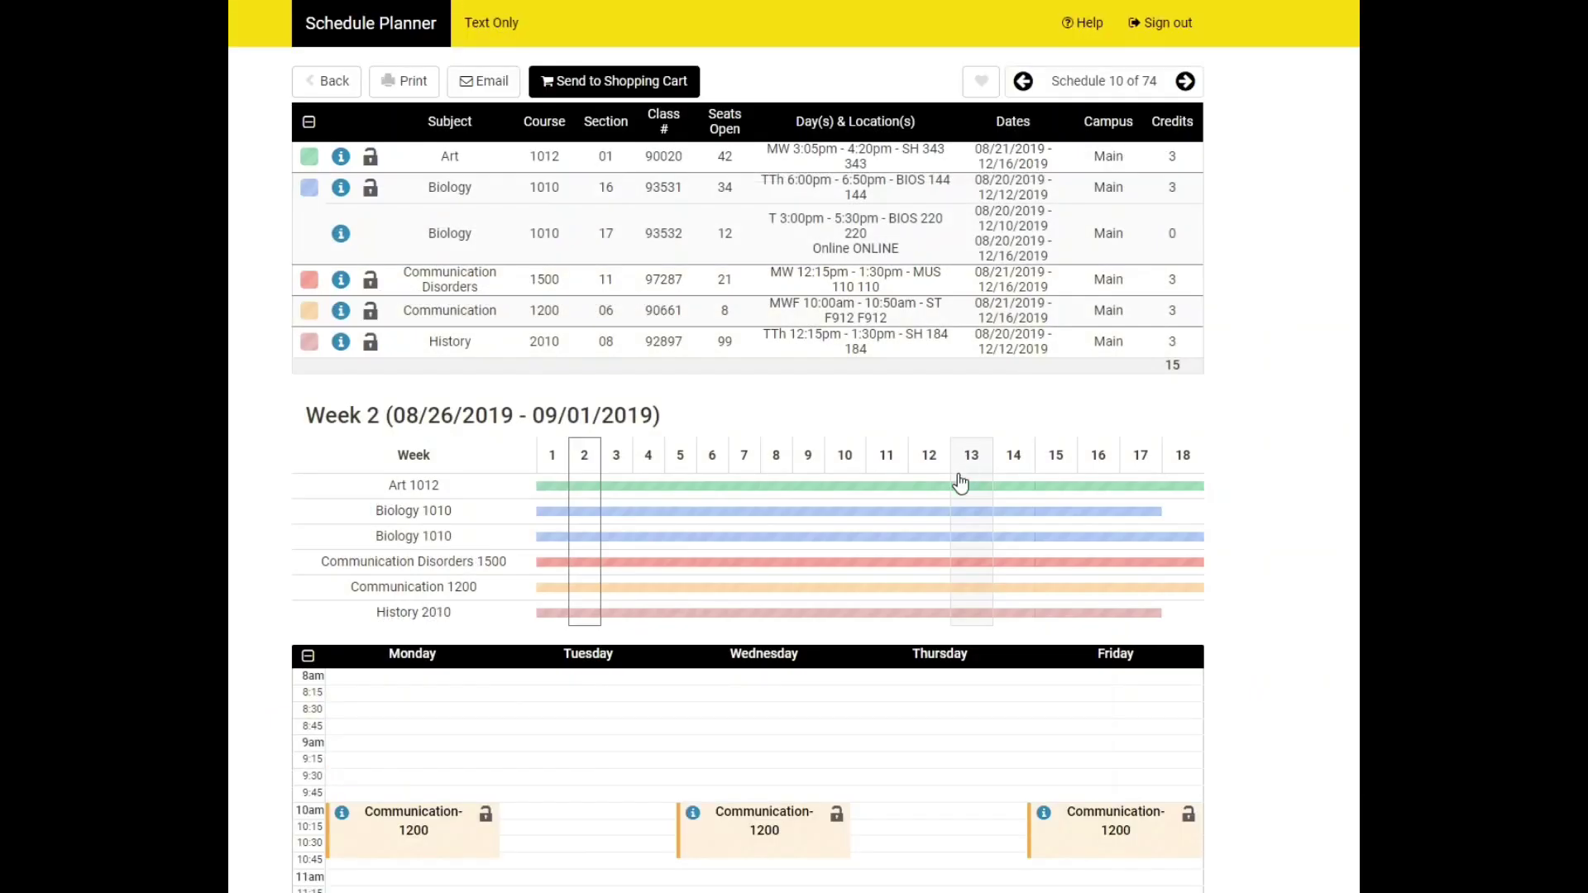
pyautogui.scroll(-1, 959, 482)
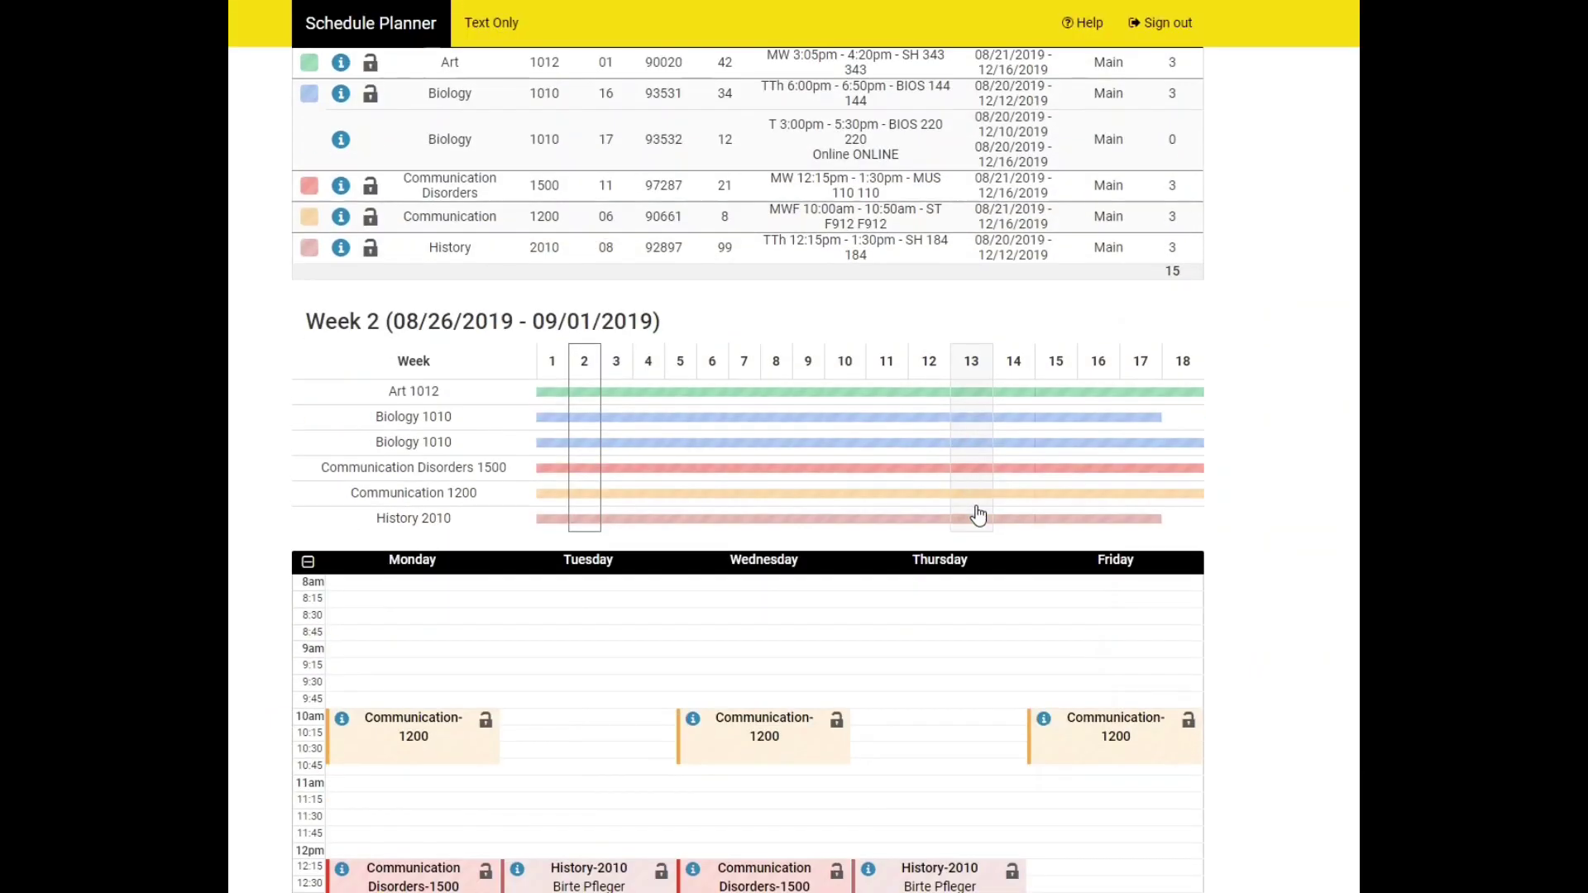
pyautogui.scroll(1, 964, 518)
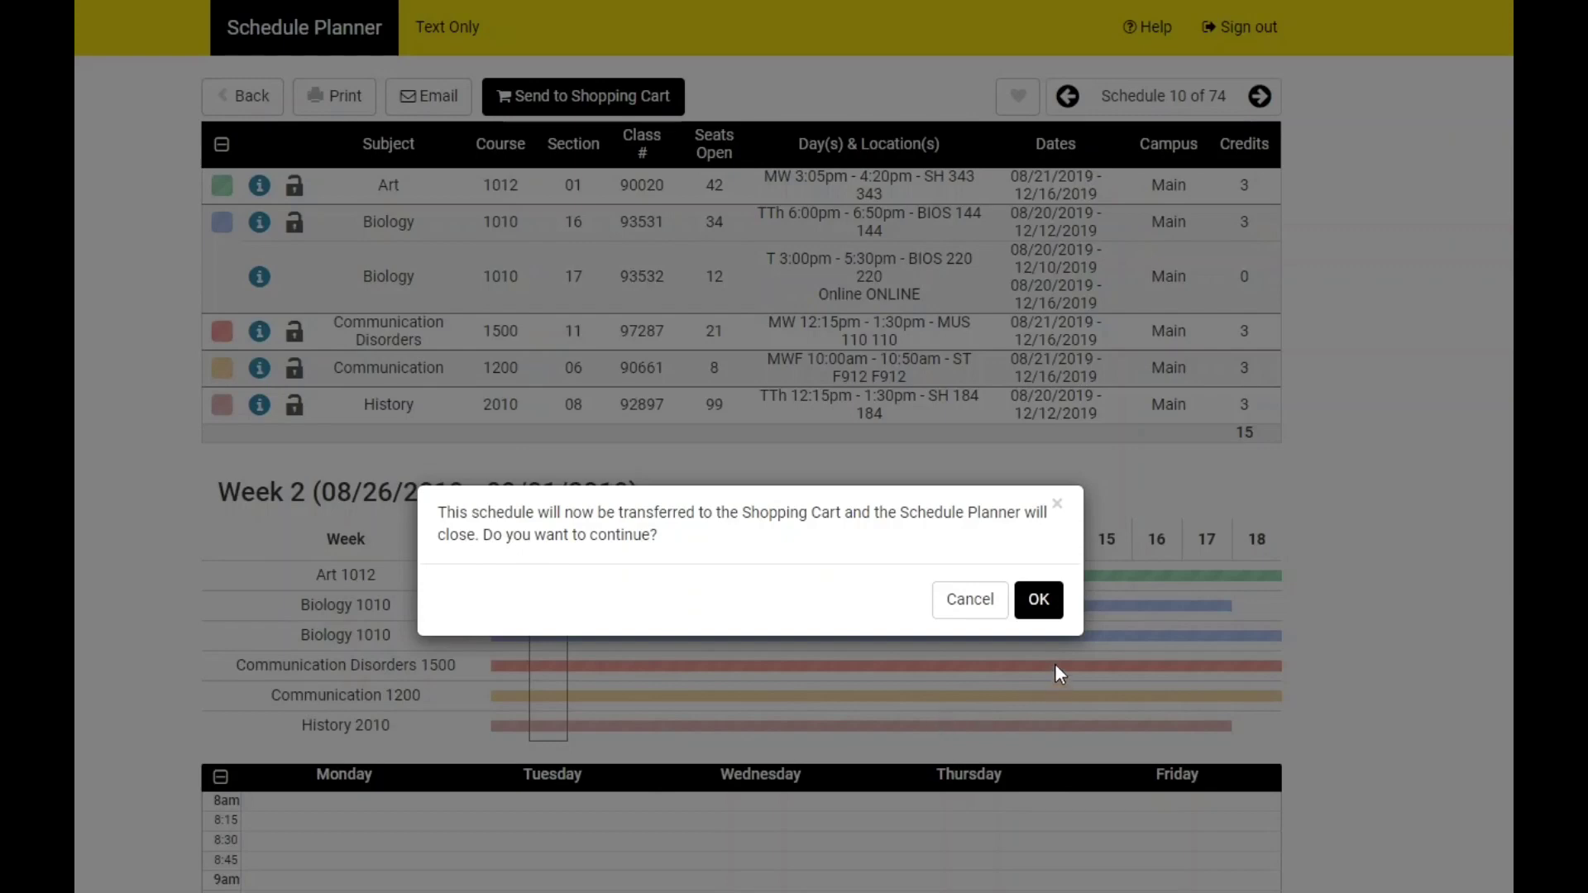
# - Confirm transferring the chosen schedule's Art, Biology, Communication and History classes to the shopping cart
pyautogui.click(1037, 599)
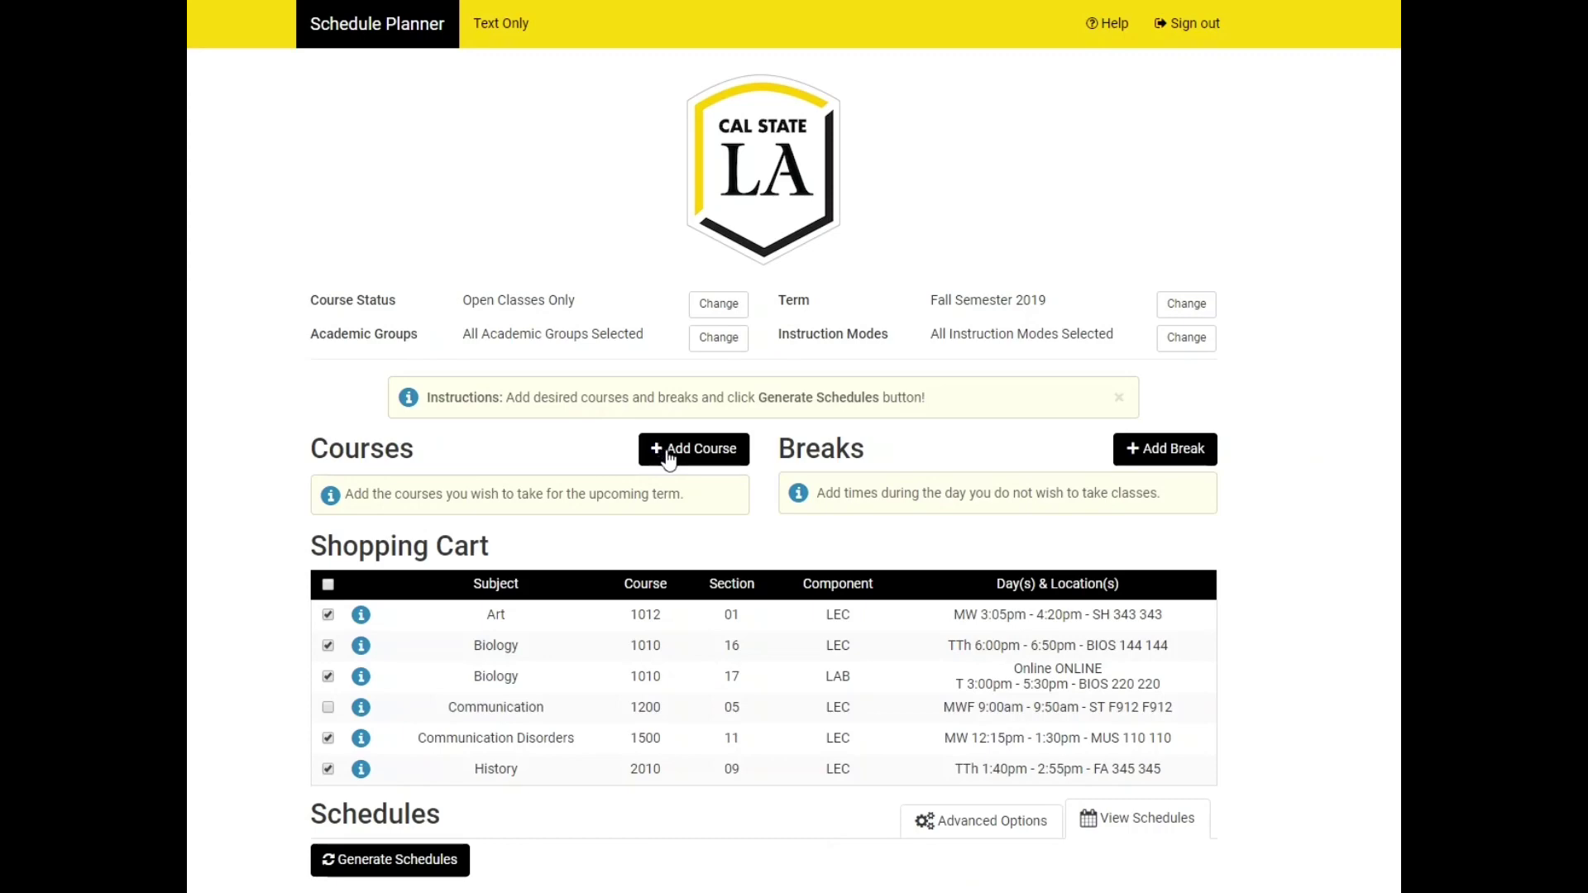
# - Start adding Communication 1200 back as a desired course after excluding the cart's section
pyautogui.click(667, 454)
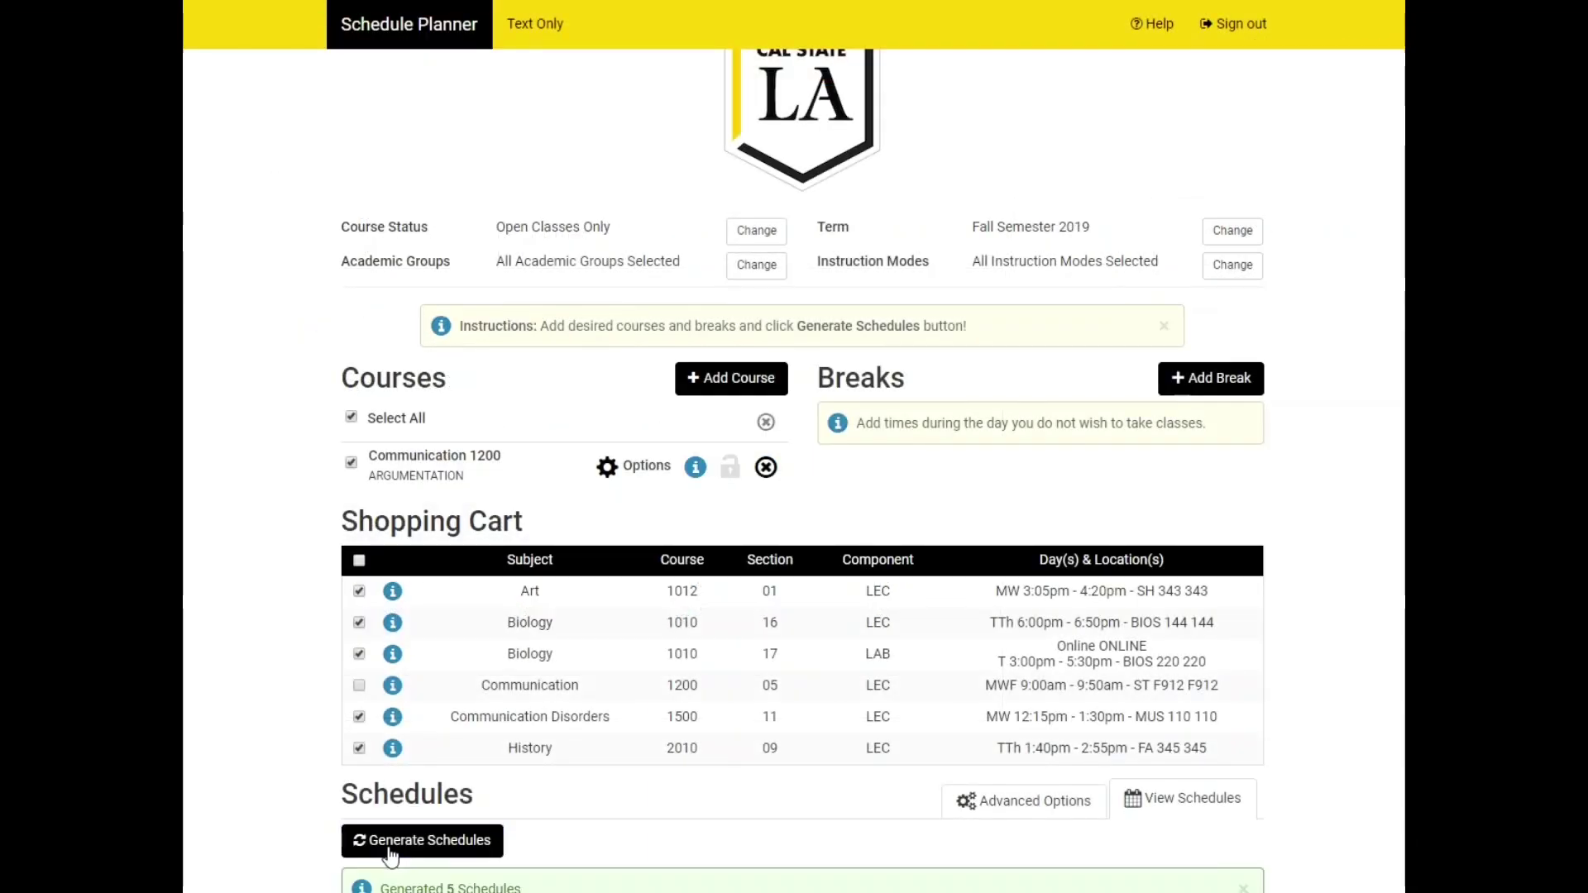
pyautogui.scroll(-3, 557, 752)
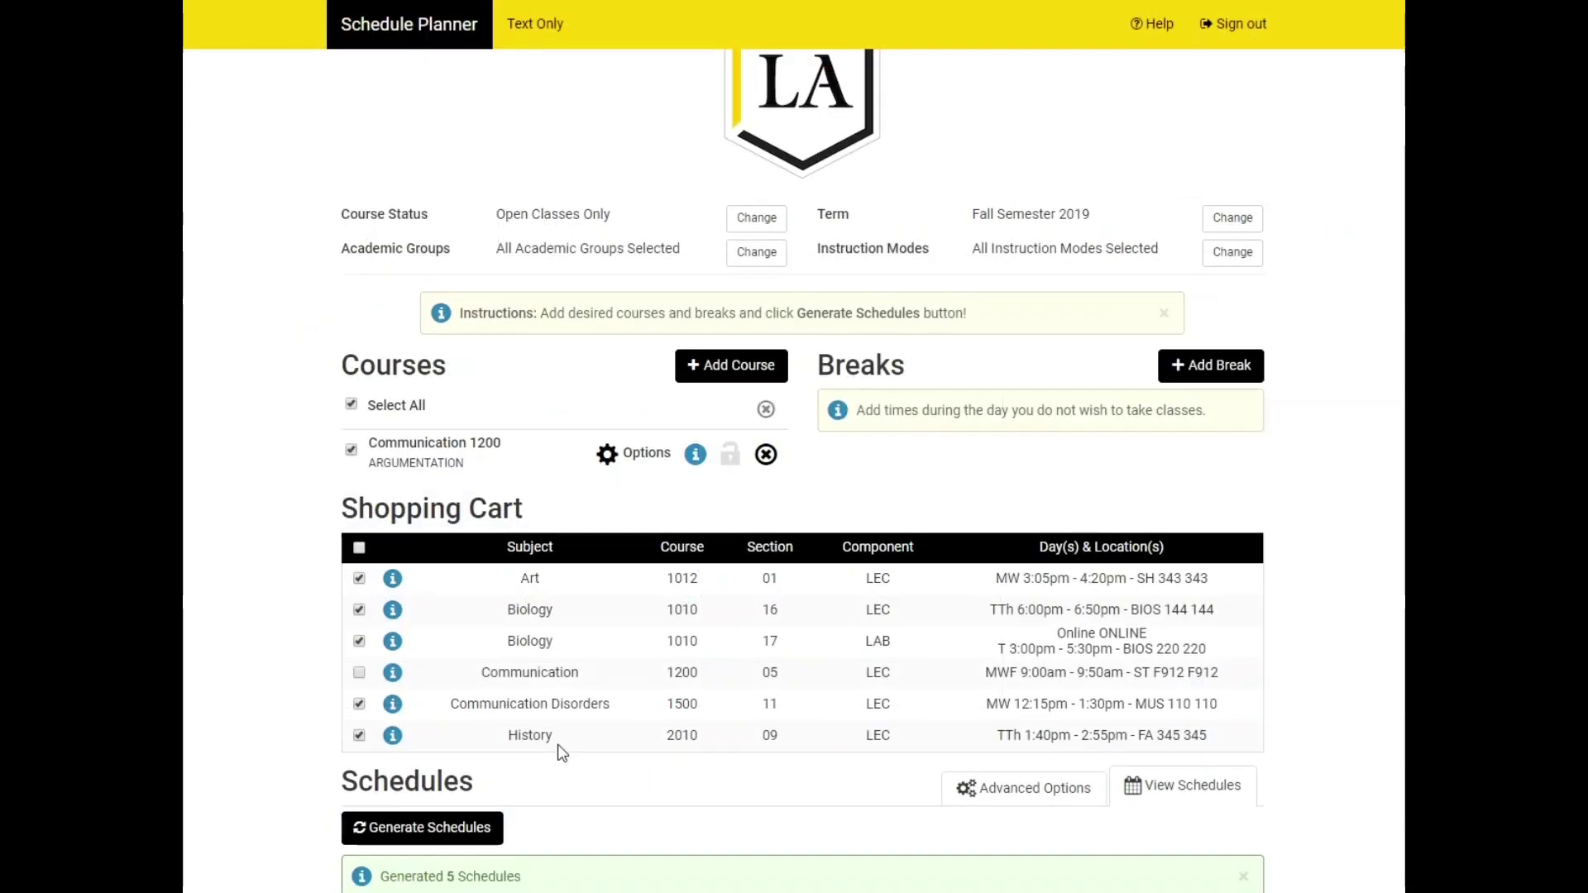
# - View schedule 1 of 5 (COMM 1200-05) and send it to the Fall 2019 shopping cart
pyautogui.click(364, 649)
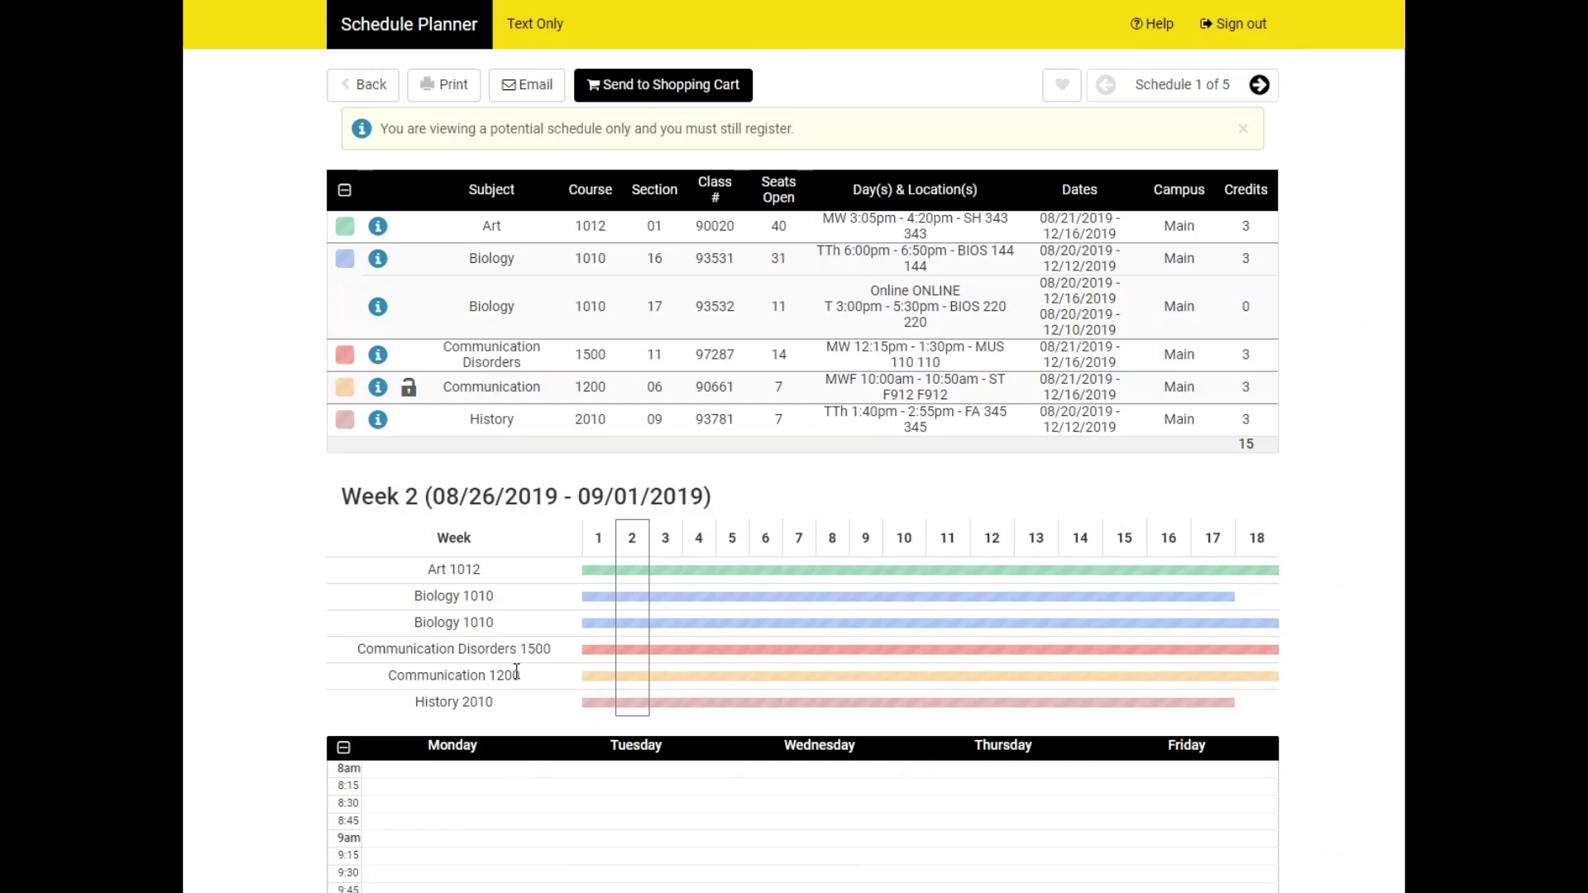
pyautogui.click(673, 93)
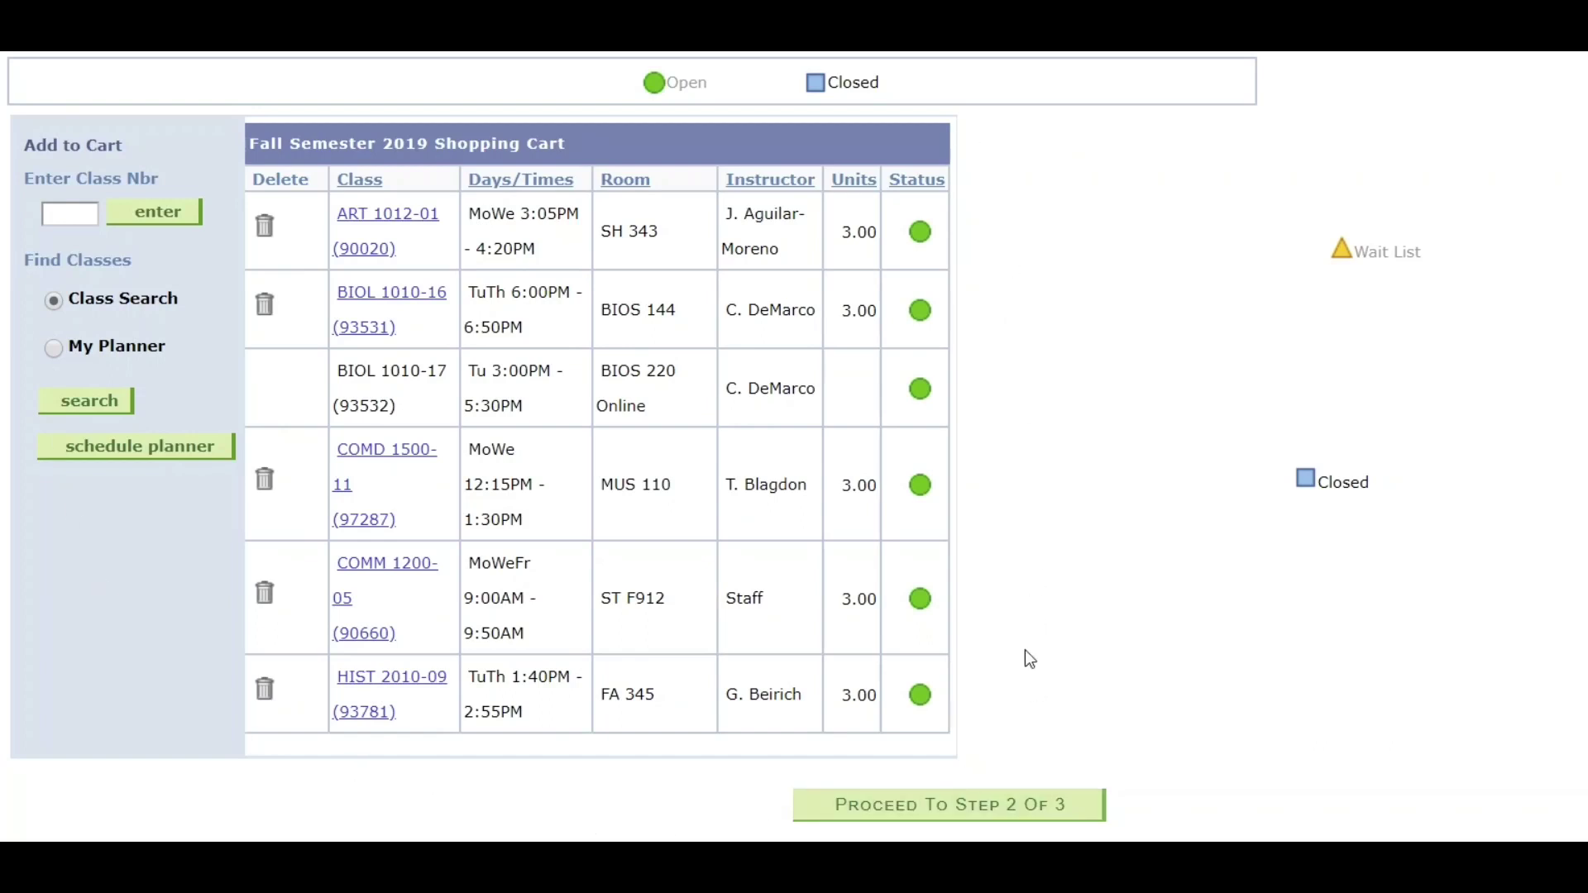
# - Proceed to Step 2 of 3 to confirm the six open Fall 2019 cart classes
pyautogui.click(996, 819)
pyautogui.scroll(-2, 1158, 671)
pyautogui.scroll(-3, 1179, 671)
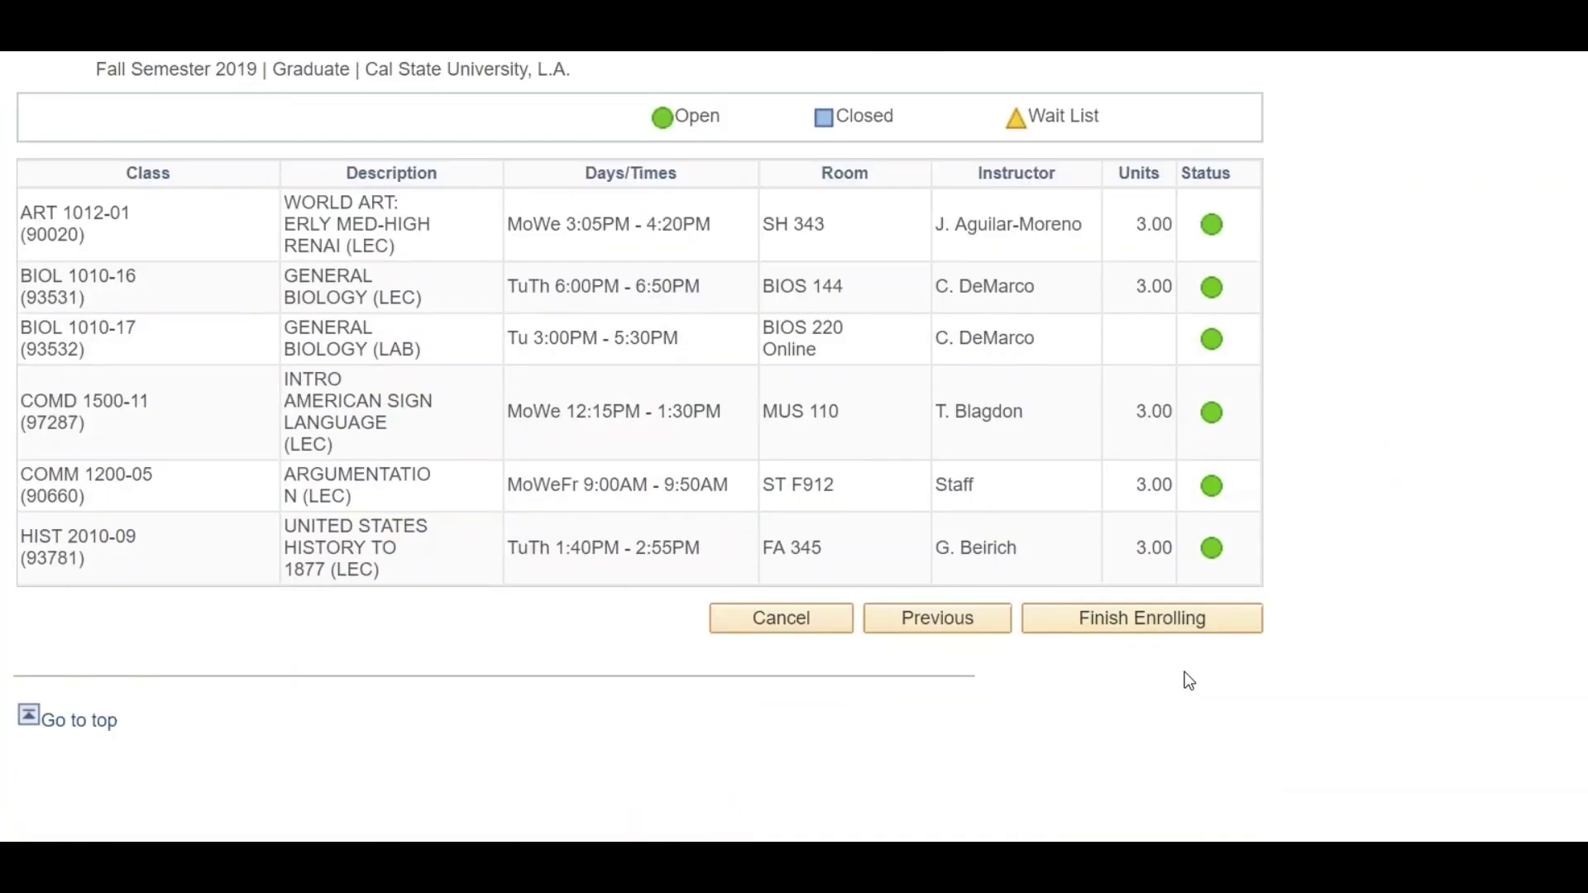